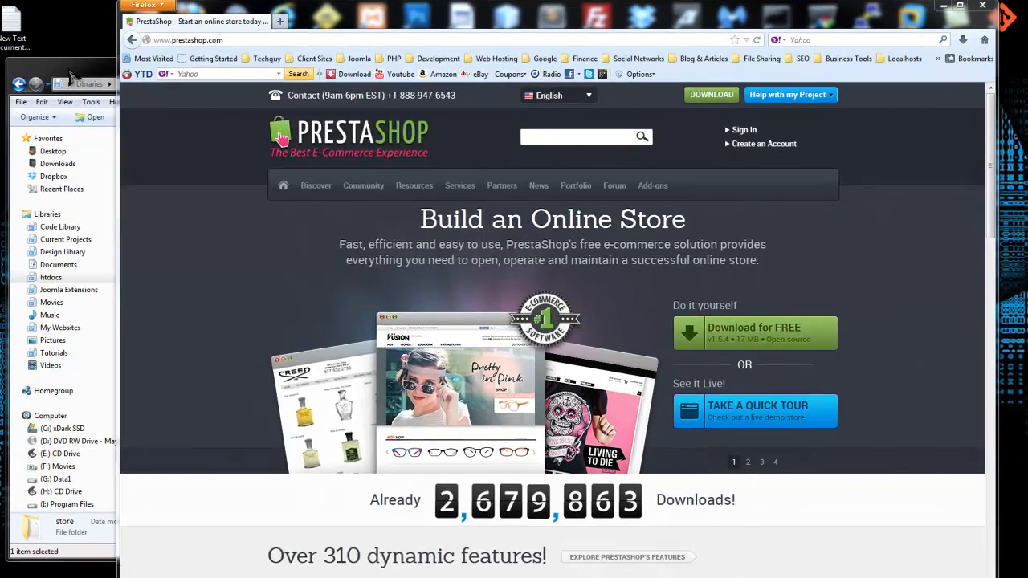
Step: Bring the htdocs library window in front of the PrestaShop home page in Firefox
{"action": "left_click", "coordinate": [71, 76]}
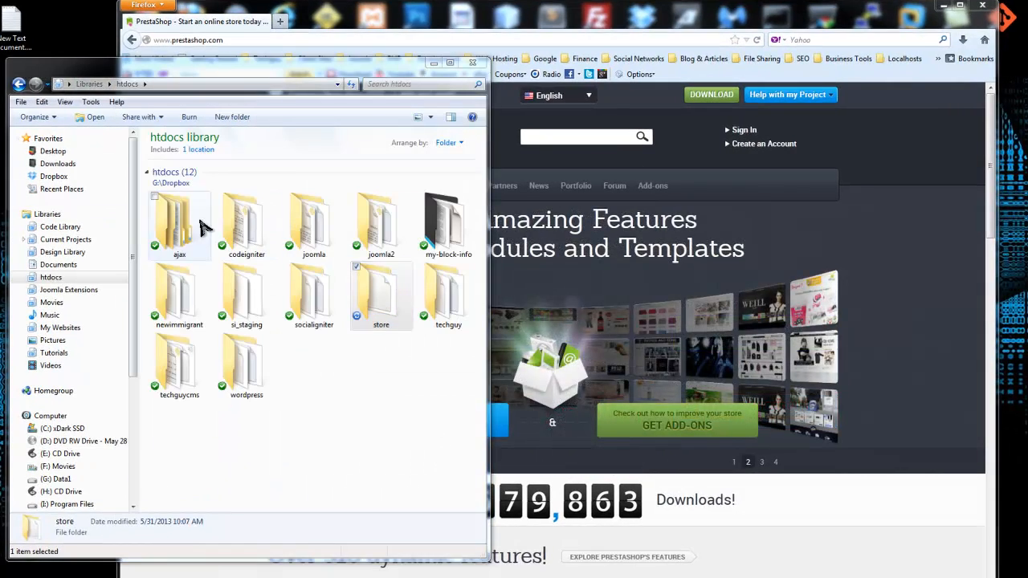
Step: Look inside the store folder in htdocs, then return to the htdocs library
{"action": "left_click_drag", "start_coordinate": [313, 76], "coordinate": [321, 63]}
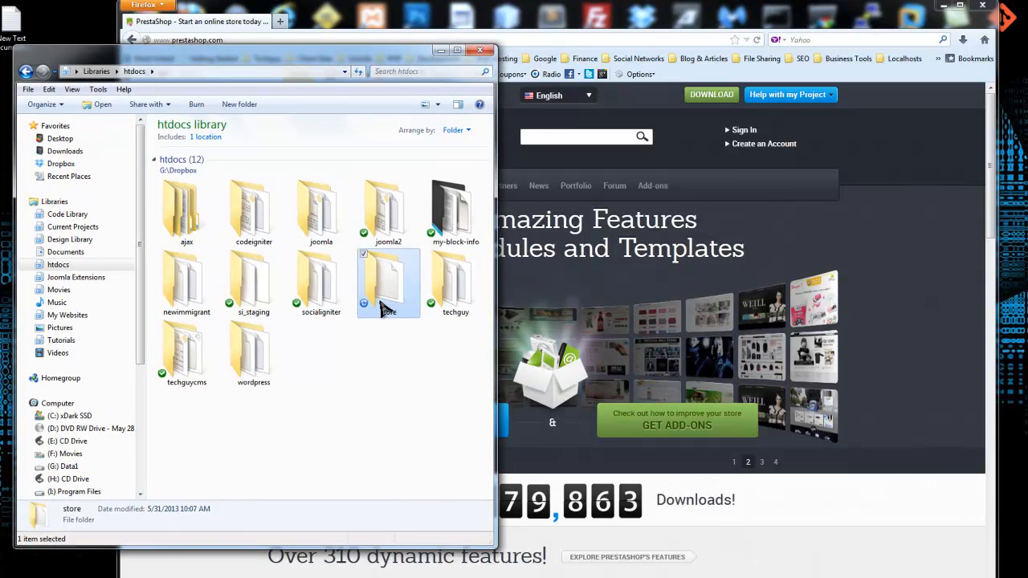
{"action": "double_click", "coordinate": [382, 302]}
{"action": "left_click", "coordinate": [25, 71]}
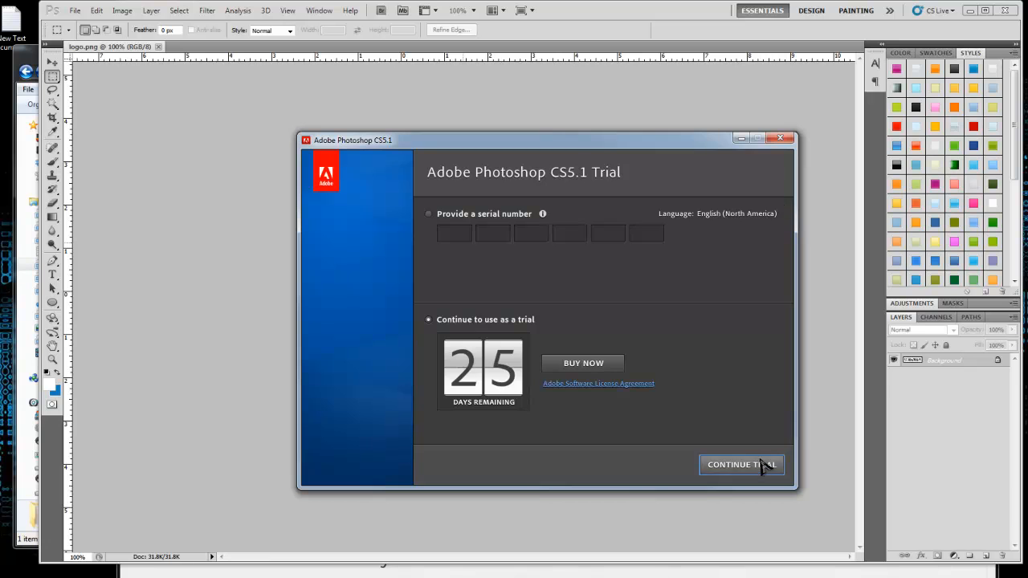
Step: Continue the Photoshop trial, skip the Adobe ID sign-in to view the LOTS GADGETS logo, then close Photoshop
{"action": "left_click", "coordinate": [761, 464]}
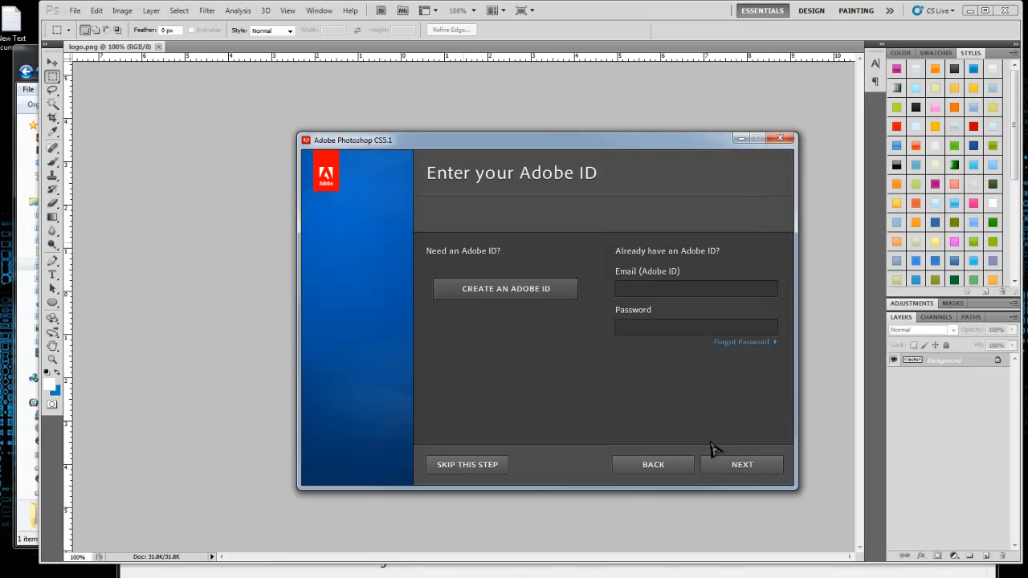
{"action": "left_click", "coordinate": [487, 470]}
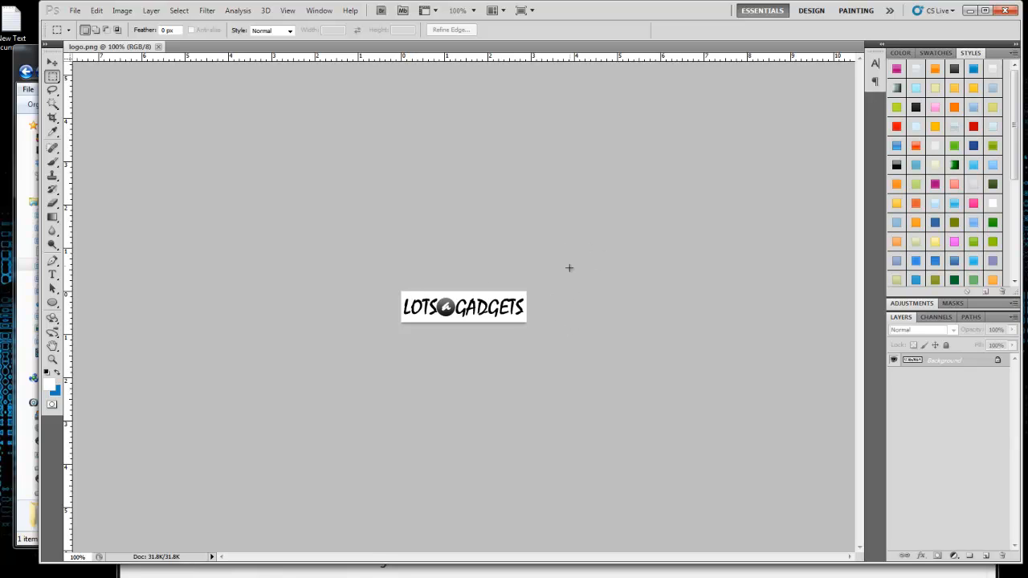
{"action": "left_click", "coordinate": [1003, 9]}
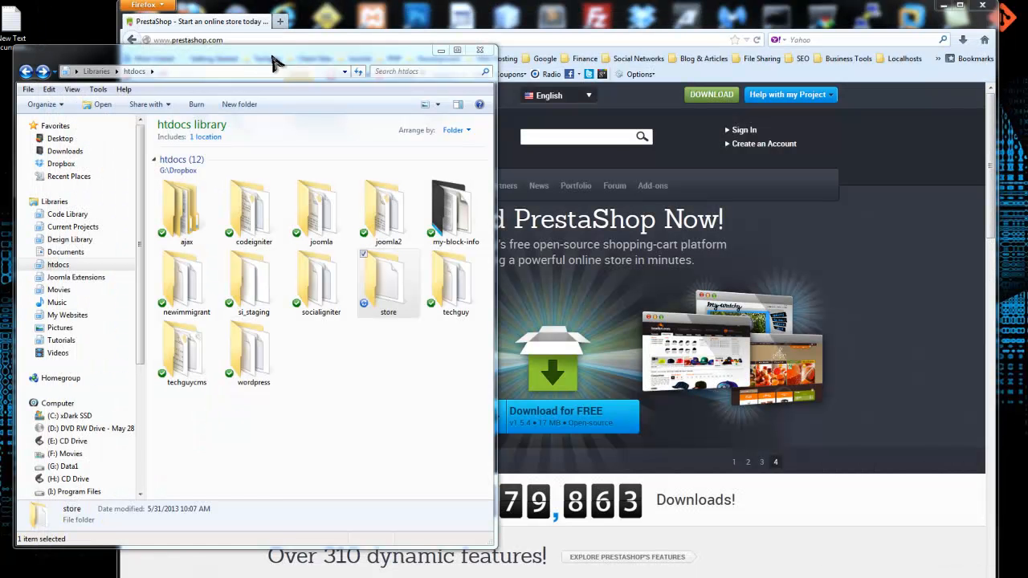
Step: Browse via Chapter Two into the Section Two folder, then close Explorer and return to Firefox
{"action": "left_click_drag", "start_coordinate": [418, 0], "coordinate": [564, 86]}
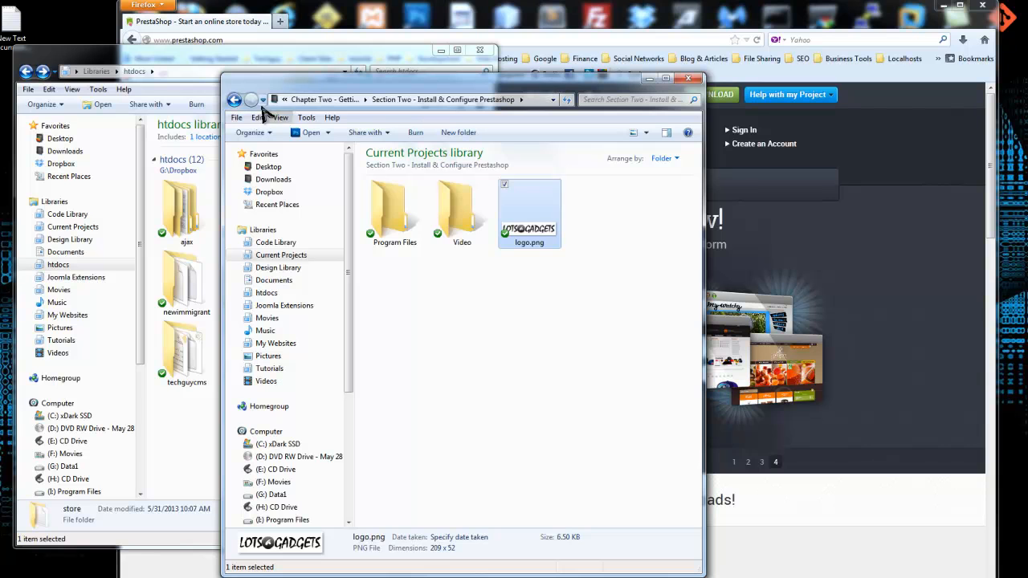
{"action": "left_click", "coordinate": [234, 100]}
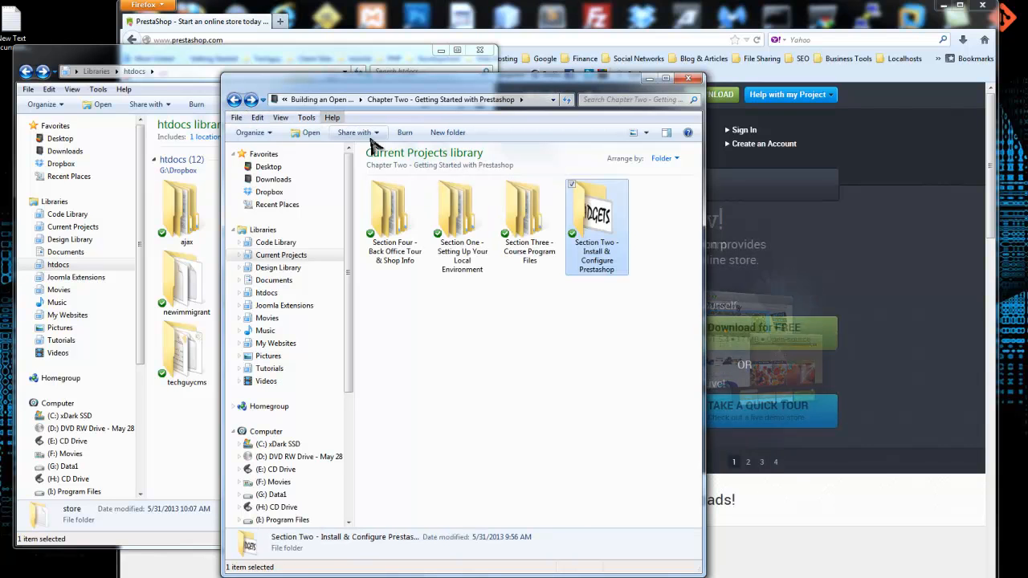
{"action": "left_click", "coordinate": [321, 100]}
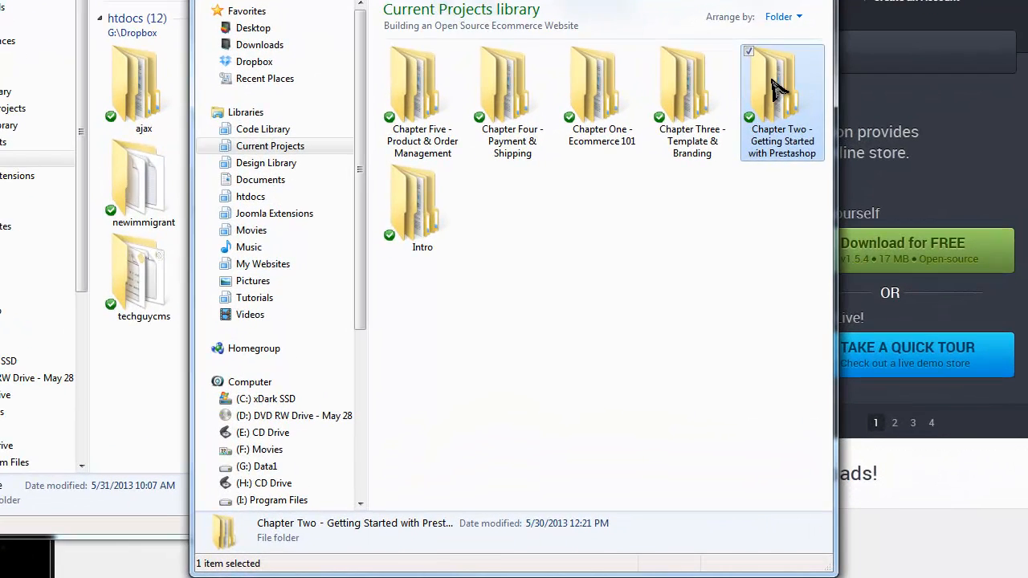
{"action": "double_click", "coordinate": [775, 88]}
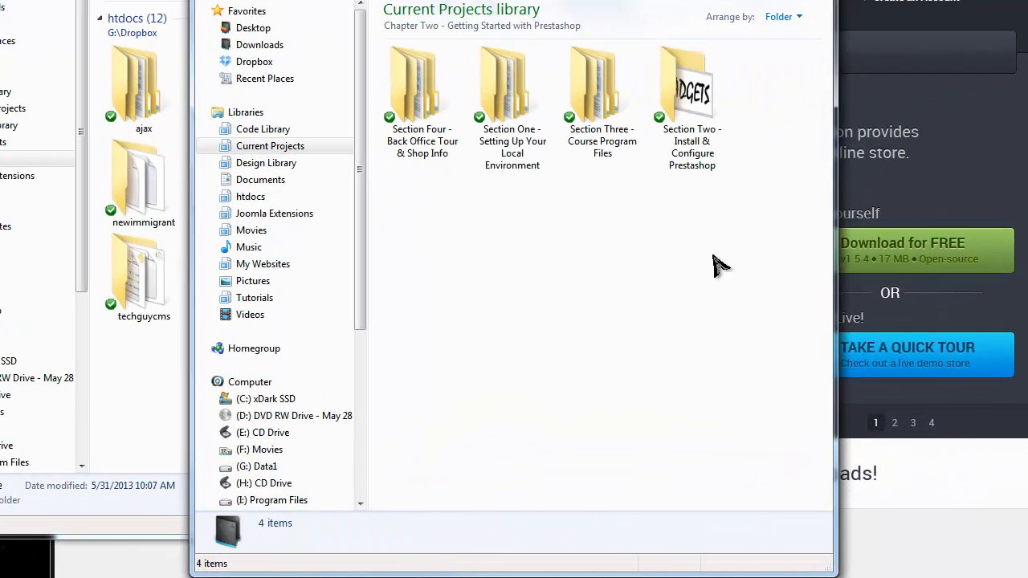
{"action": "double_click", "coordinate": [690, 93]}
{"action": "left_click", "coordinate": [419, 92]}
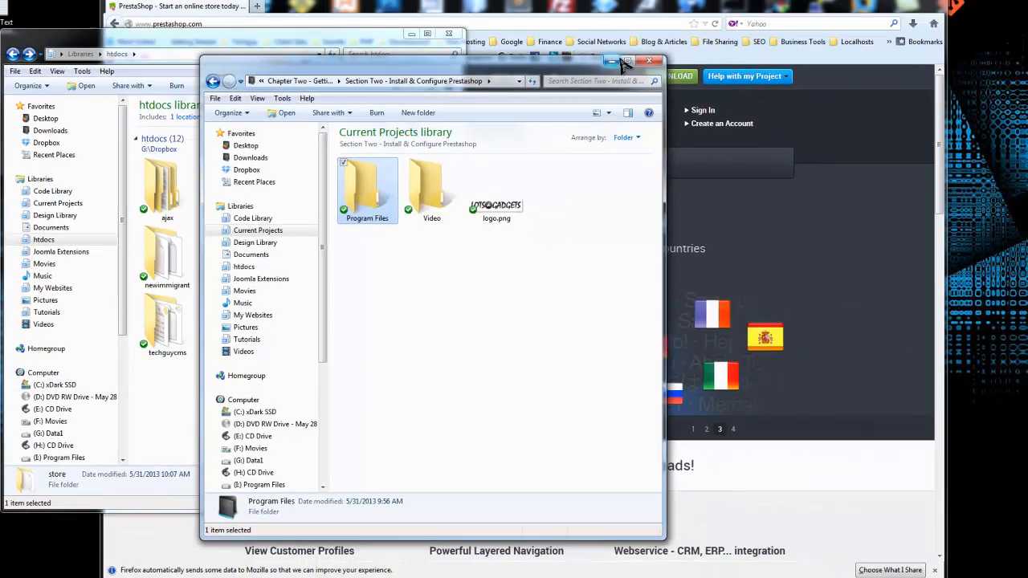
{"action": "left_click", "coordinate": [640, 66]}
{"action": "left_click", "coordinate": [407, 16]}
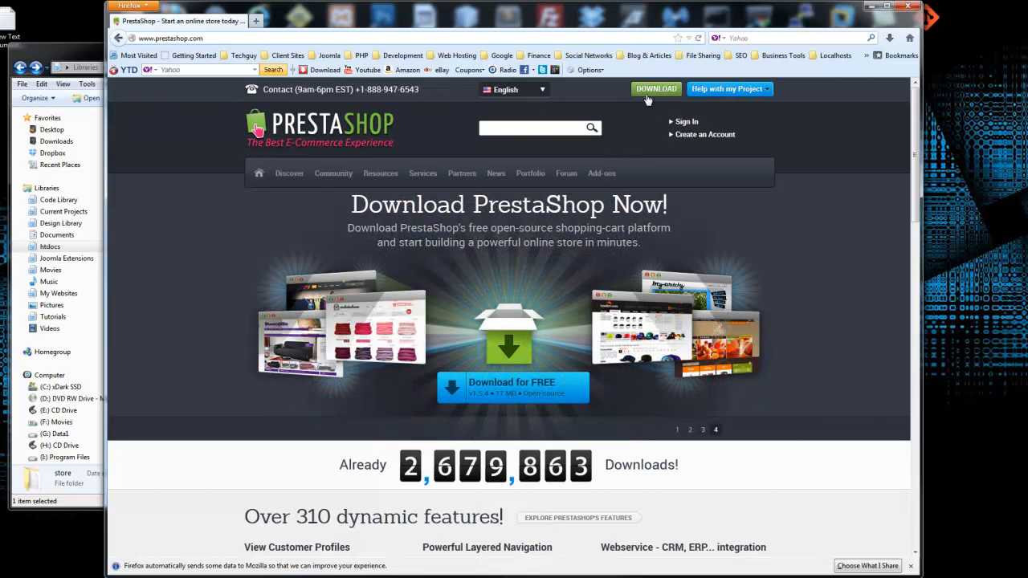
Step: Download PrestaShop v1.5.4 from the download page, choosing to save the zip file
{"action": "left_click", "coordinate": [653, 90]}
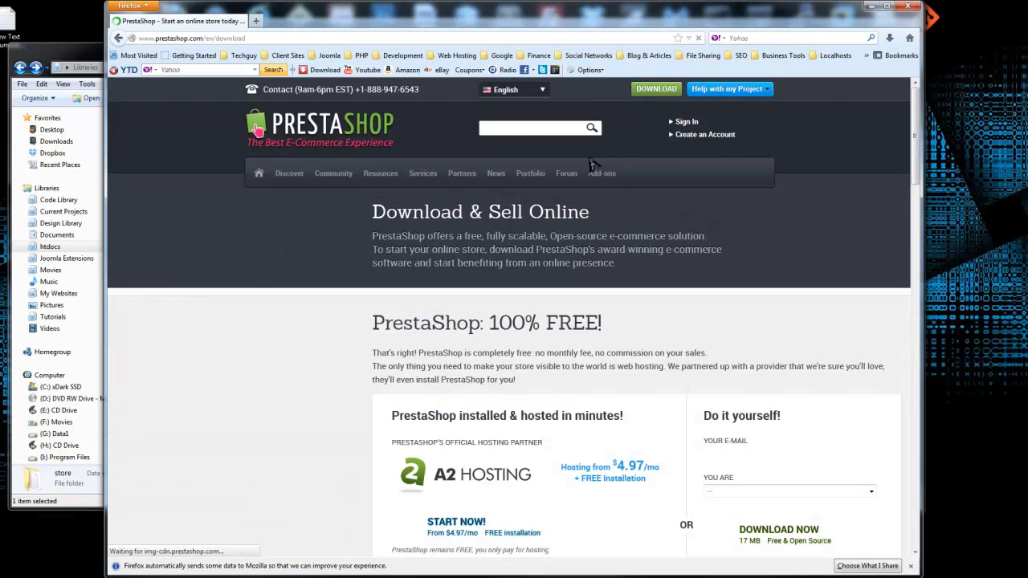
{"action": "scroll", "coordinate": [592, 167], "scroll_direction": "down", "scroll_amount": 3}
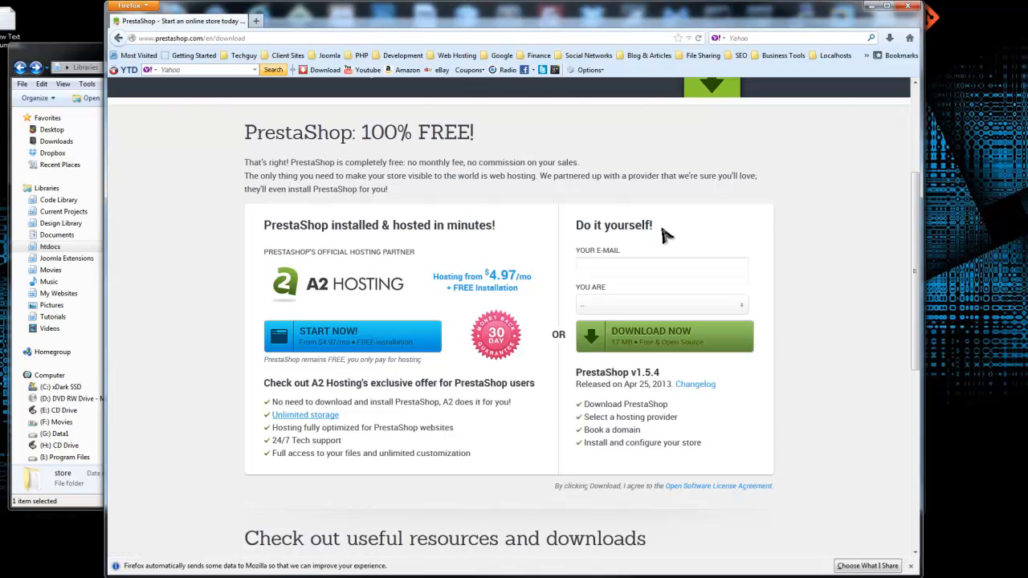
{"action": "left_click", "coordinate": [624, 338]}
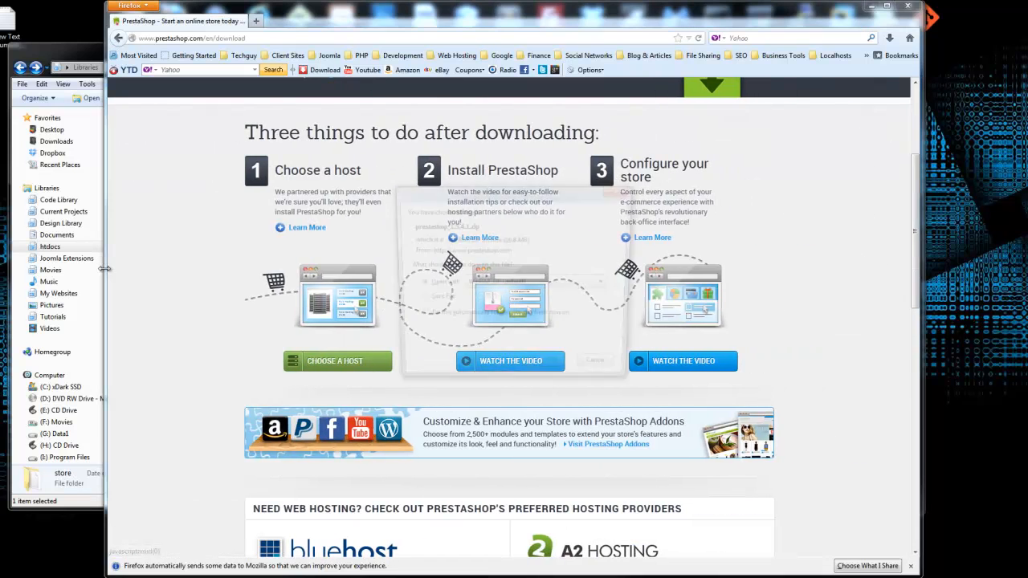
{"action": "left_click", "coordinate": [417, 300]}
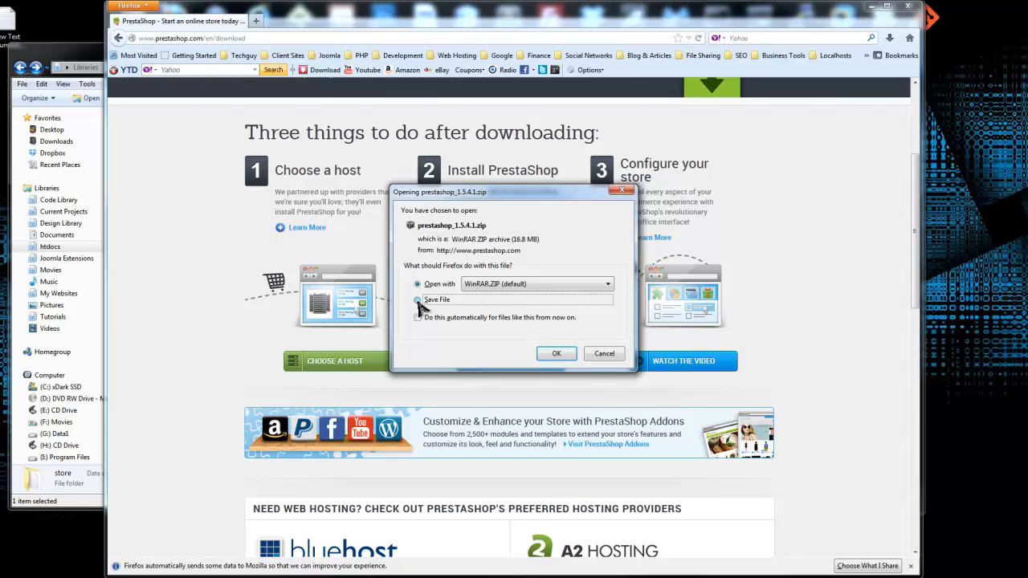
{"action": "left_click", "coordinate": [558, 355]}
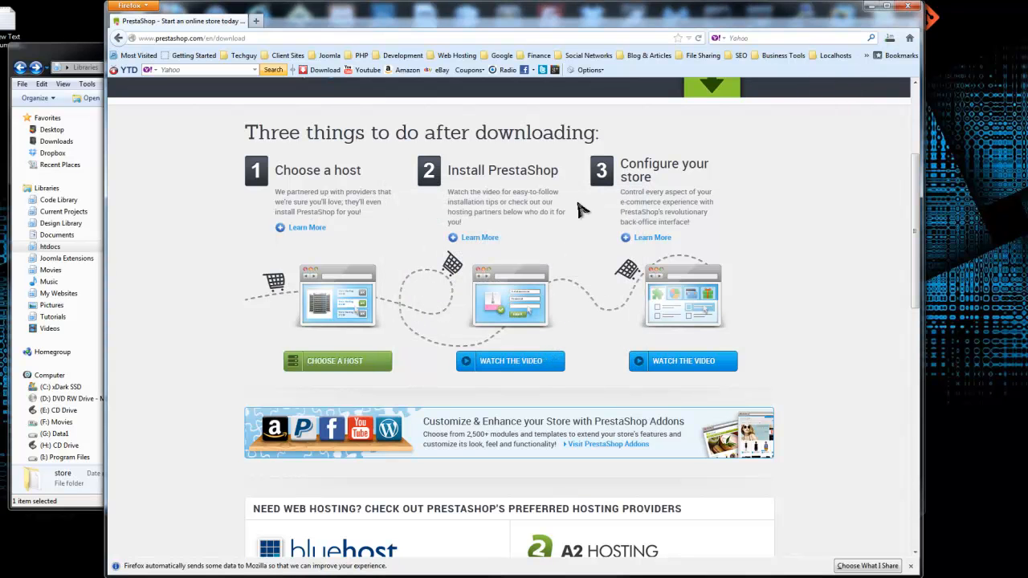
Step: Close the insurance ad popup, reload the download page and confirm saving prestashop_1.5.4.1.zip
{"action": "left_click_drag", "start_coordinate": [463, 24], "coordinate": [497, 253]}
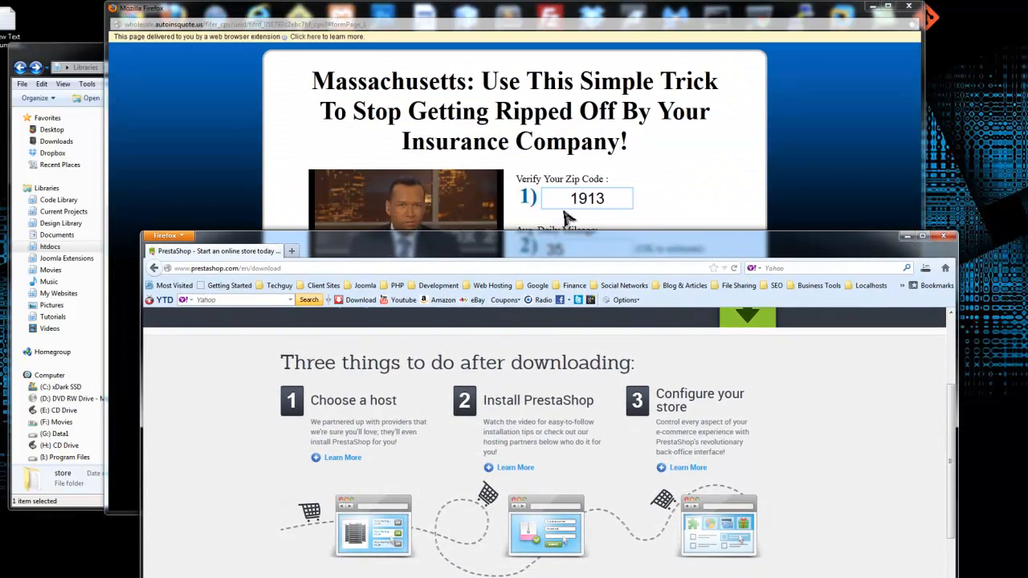
{"action": "left_click", "coordinate": [908, 6]}
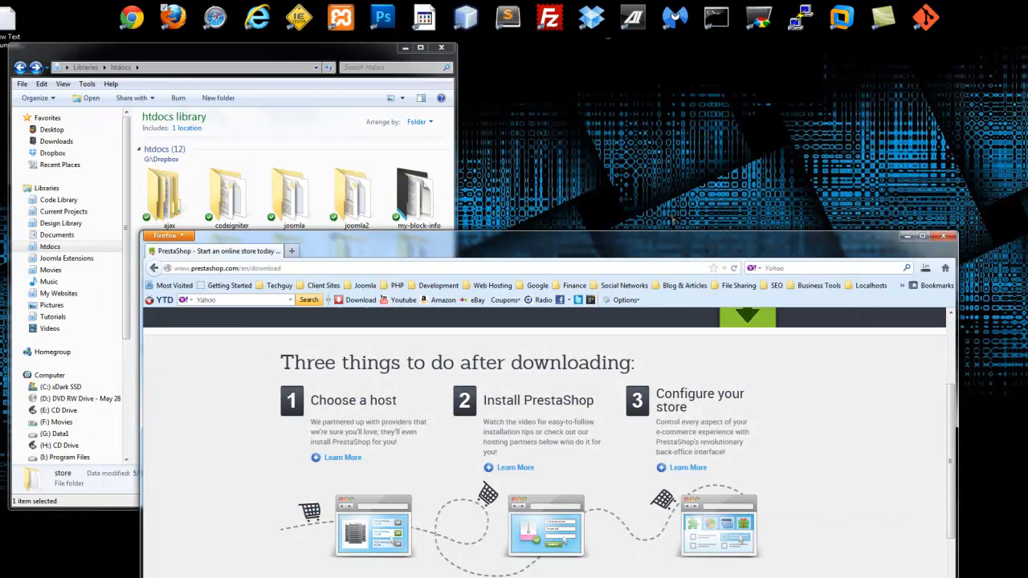
{"action": "left_click_drag", "start_coordinate": [615, 250], "coordinate": [577, 19]}
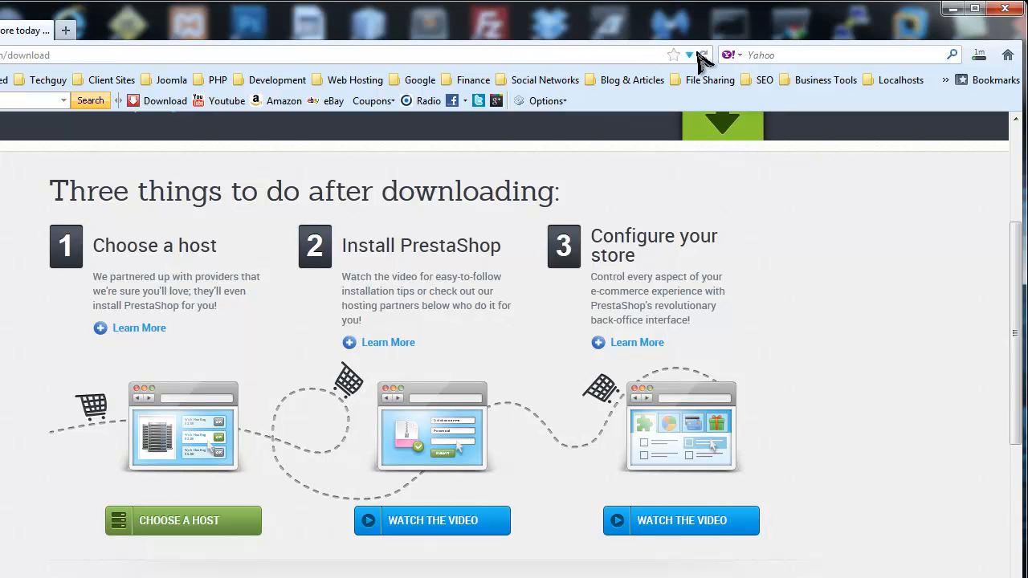
{"action": "left_click", "coordinate": [702, 53]}
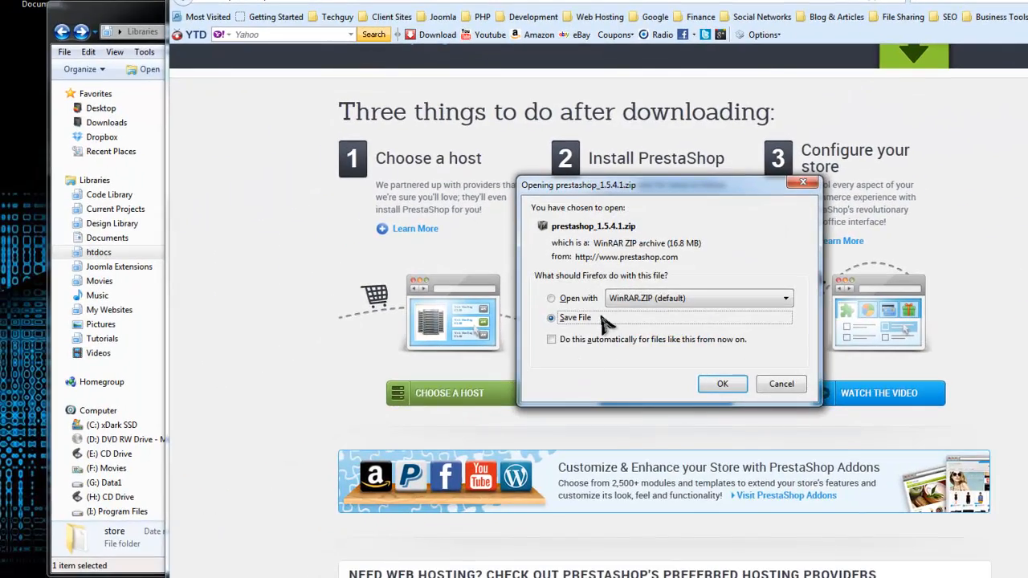
{"action": "left_click", "coordinate": [725, 382]}
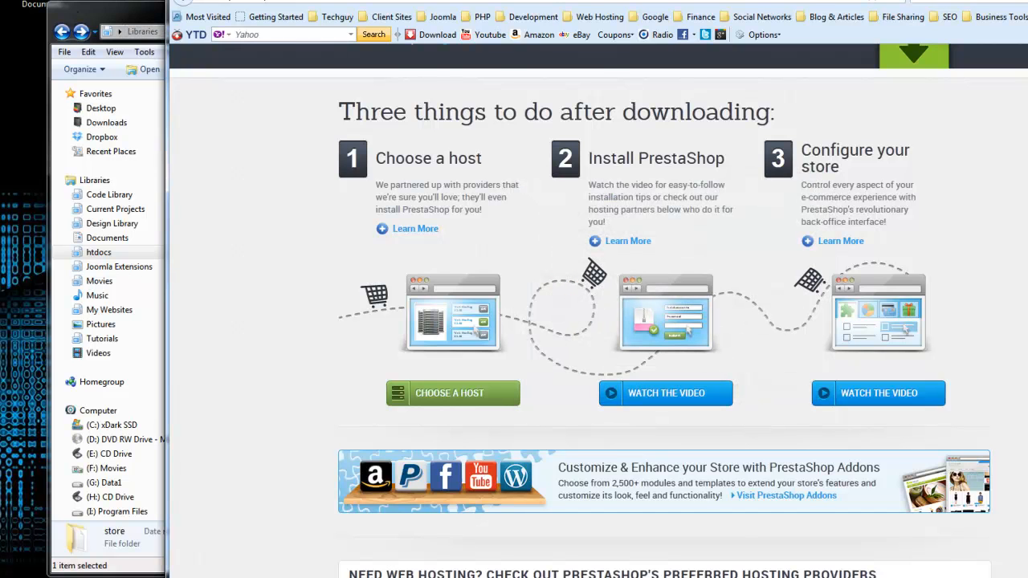
{"action": "left_click", "coordinate": [128, 18]}
Step: Open prestashop_1.5.4.1.zip from the Downloads folder in WinRAR
{"action": "left_click", "coordinate": [113, 128]}
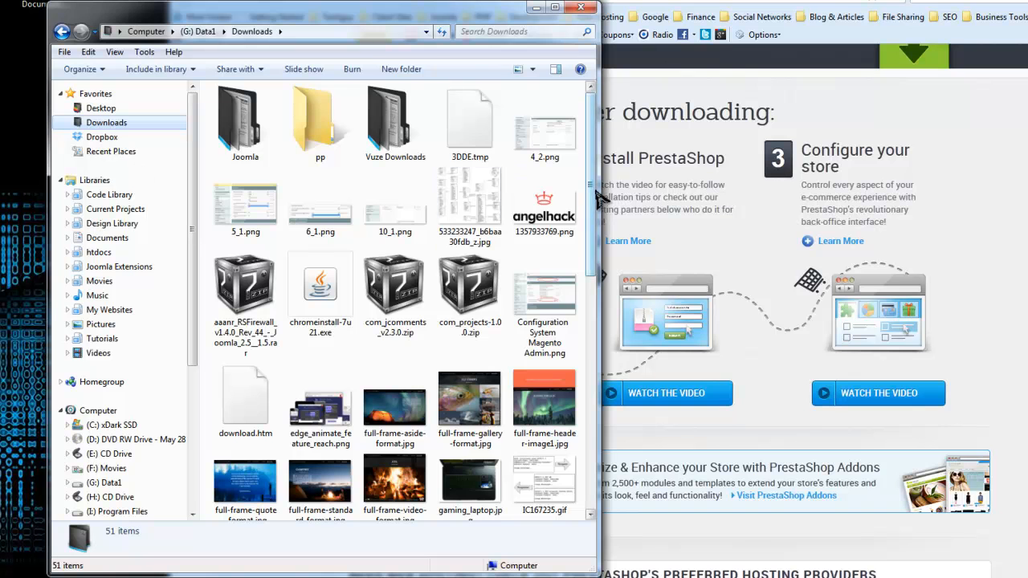
{"action": "scroll", "coordinate": [594, 217], "scroll_direction": "down", "scroll_amount": 2}
{"action": "left_click_drag", "start_coordinate": [590, 211], "coordinate": [610, 438]}
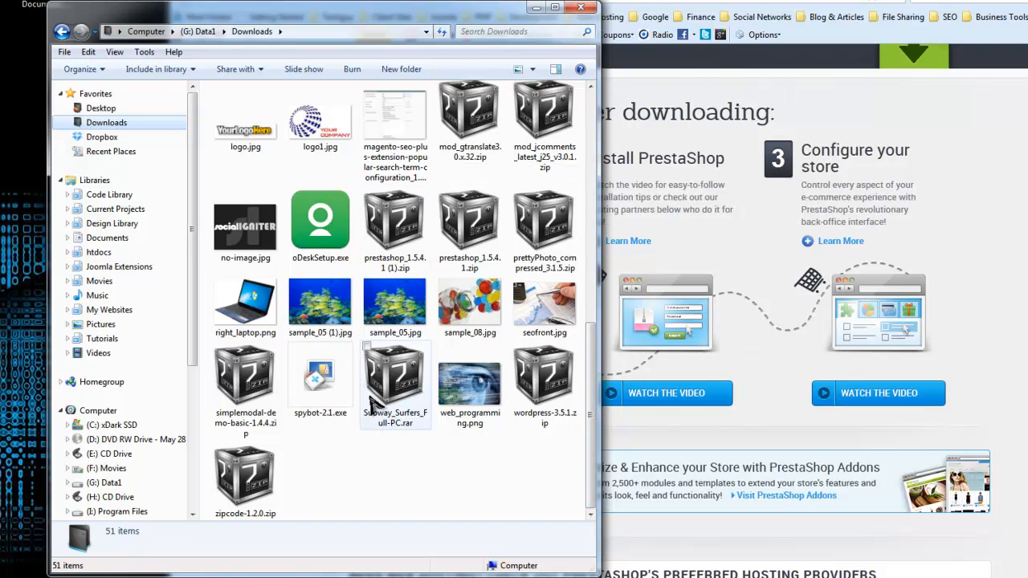
{"action": "scroll", "coordinate": [590, 409], "scroll_direction": "up", "scroll_amount": 2}
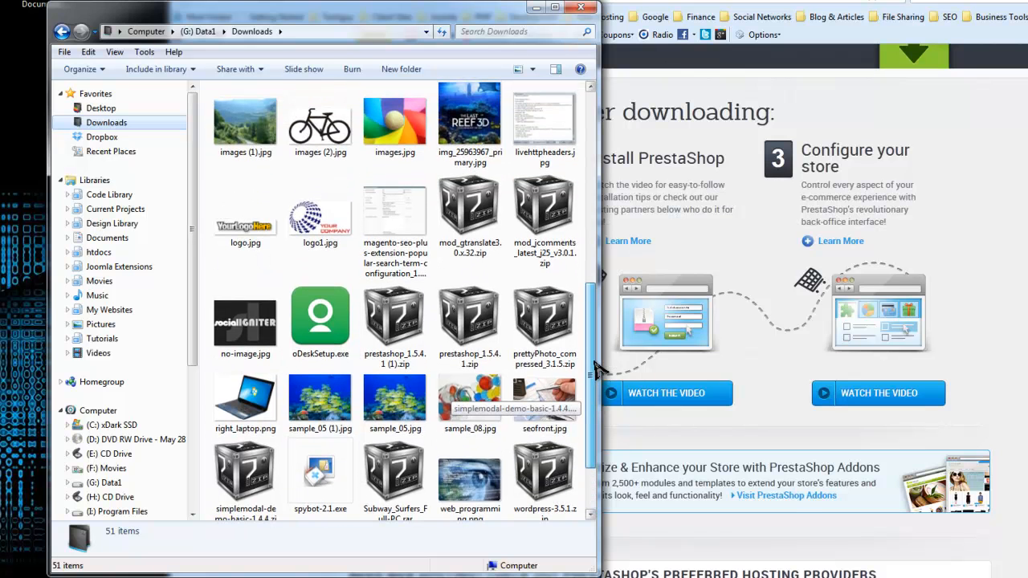
{"action": "double_click", "coordinate": [468, 317]}
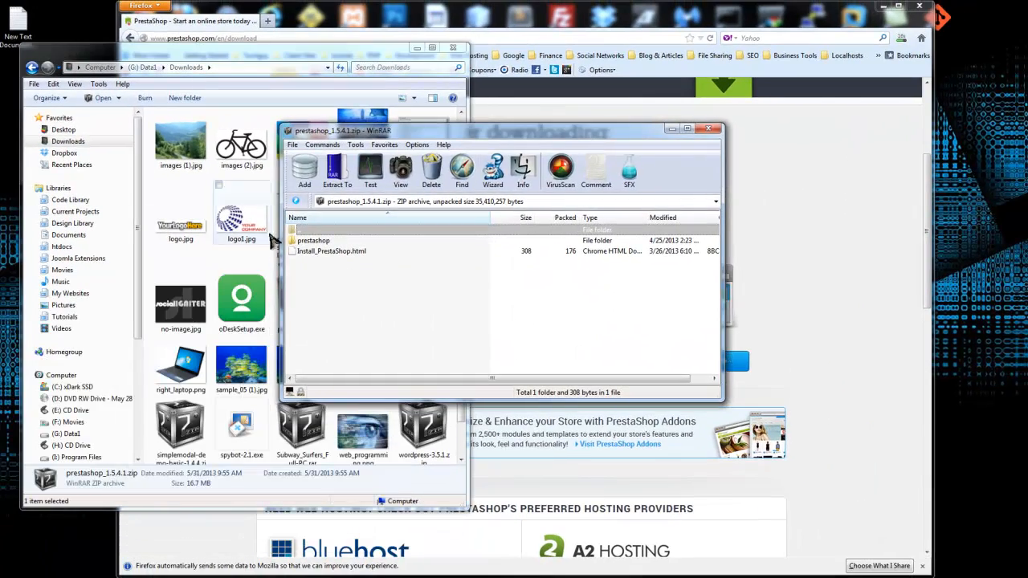
Step: Open the prestashop folder inside the archive and select all its contents
{"action": "left_click", "coordinate": [313, 250]}
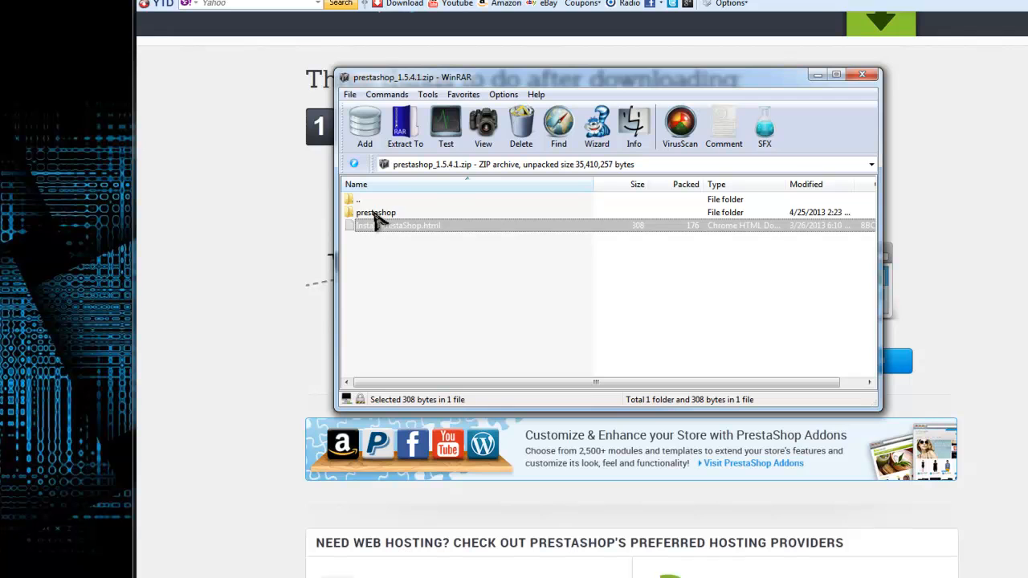
{"action": "left_click", "coordinate": [371, 213]}
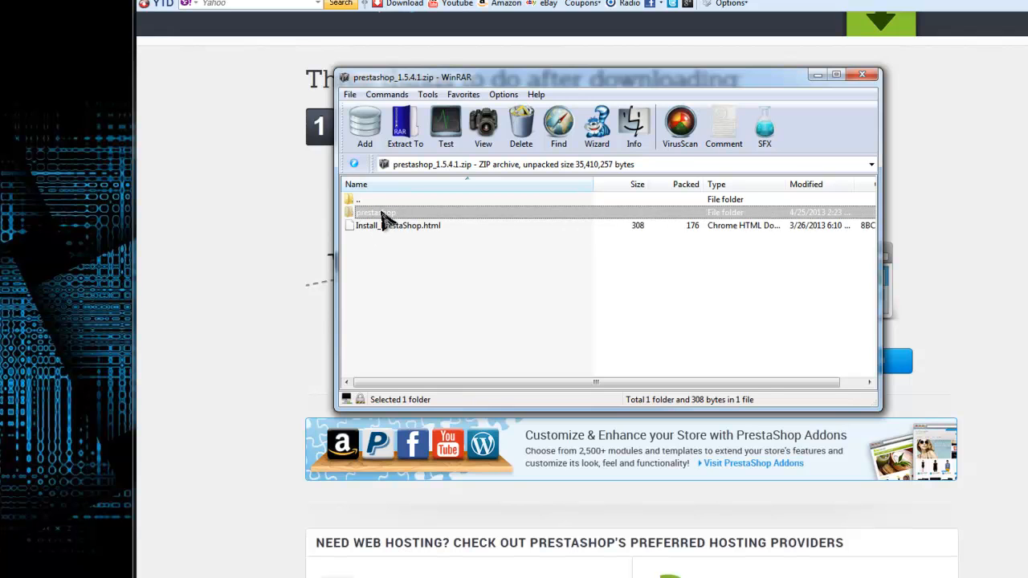
{"action": "double_click", "coordinate": [382, 215]}
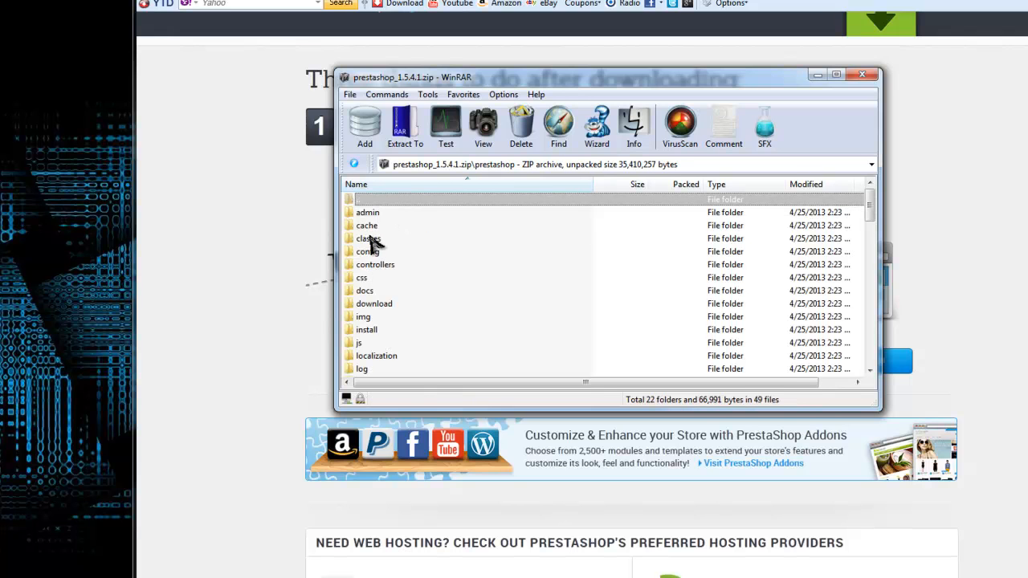
{"action": "left_click", "coordinate": [369, 214]}
{"action": "scroll", "coordinate": [385, 265], "scroll_direction": "down", "scroll_amount": 13}
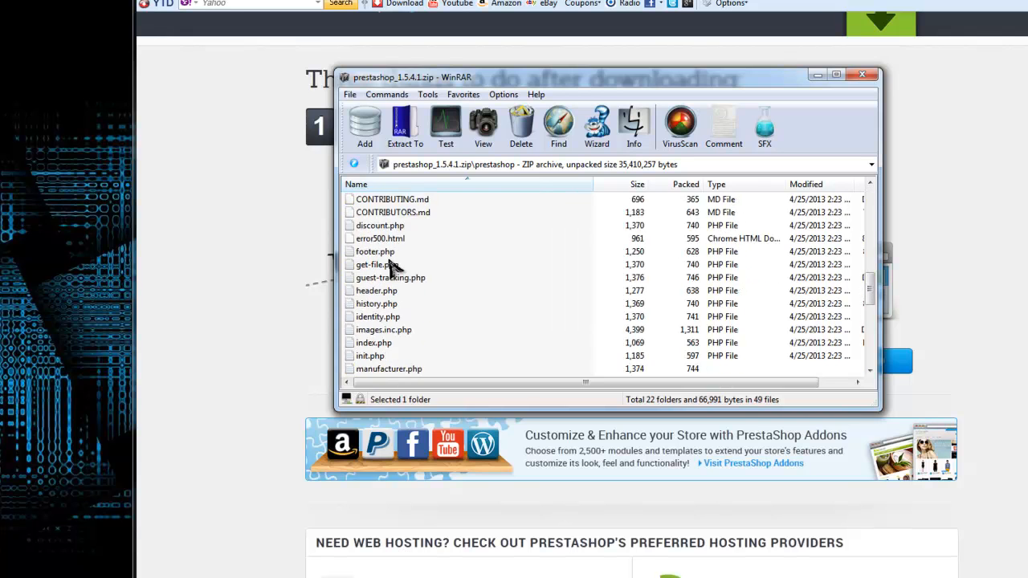
{"action": "scroll", "coordinate": [384, 368], "scroll_direction": "down", "scroll_amount": 7}
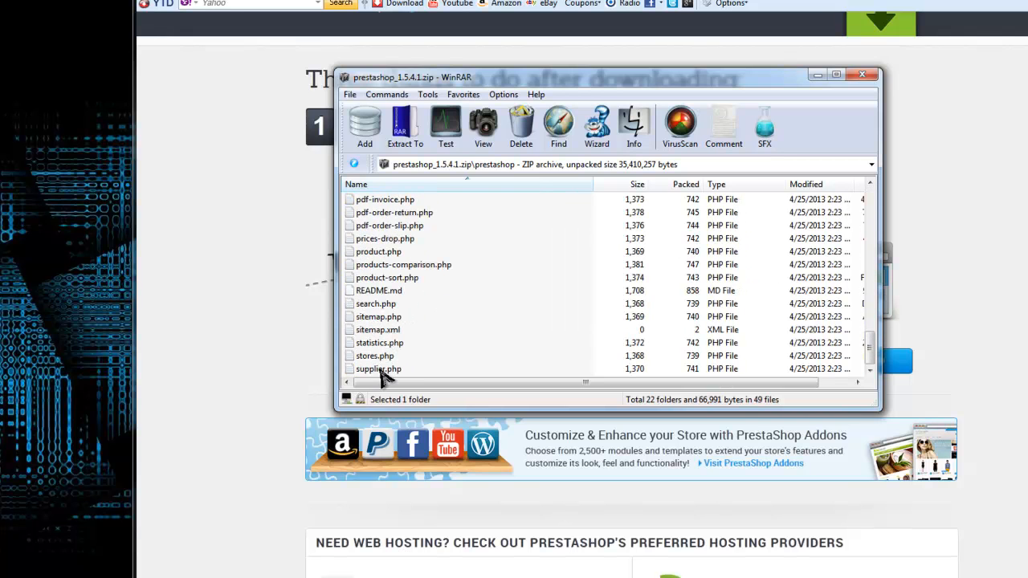
{"action": "key", "text": "ctrl+a"}
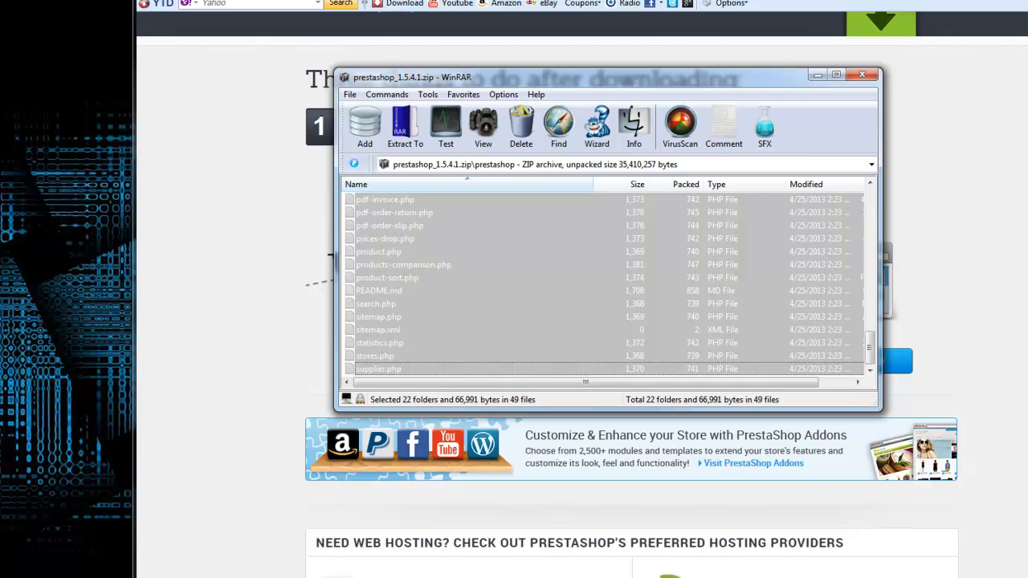
Step: Open the htdocs store folder in a new Explorer window and delete its index.html
{"action": "key", "text": "super+e"}
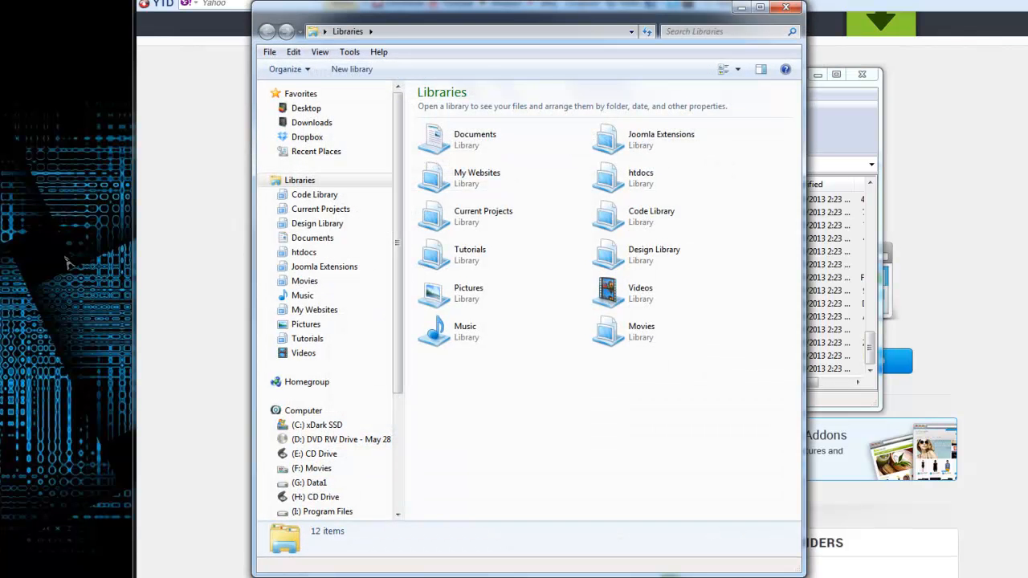
{"action": "left_click", "coordinate": [309, 252]}
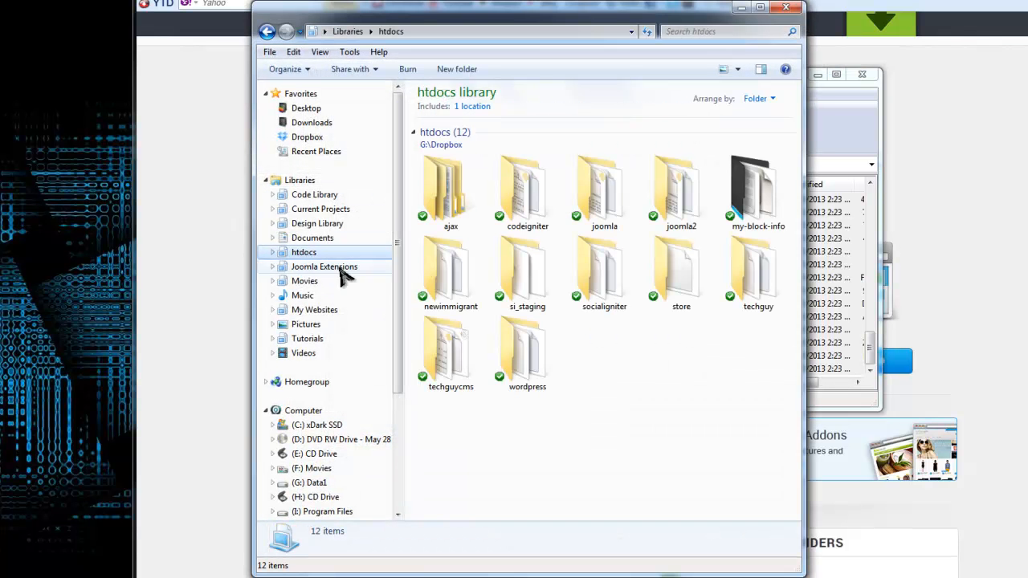
{"action": "double_click", "coordinate": [696, 277]}
{"action": "left_click_drag", "start_coordinate": [543, 8], "coordinate": [286, 0]}
{"action": "left_click", "coordinate": [176, 124]}
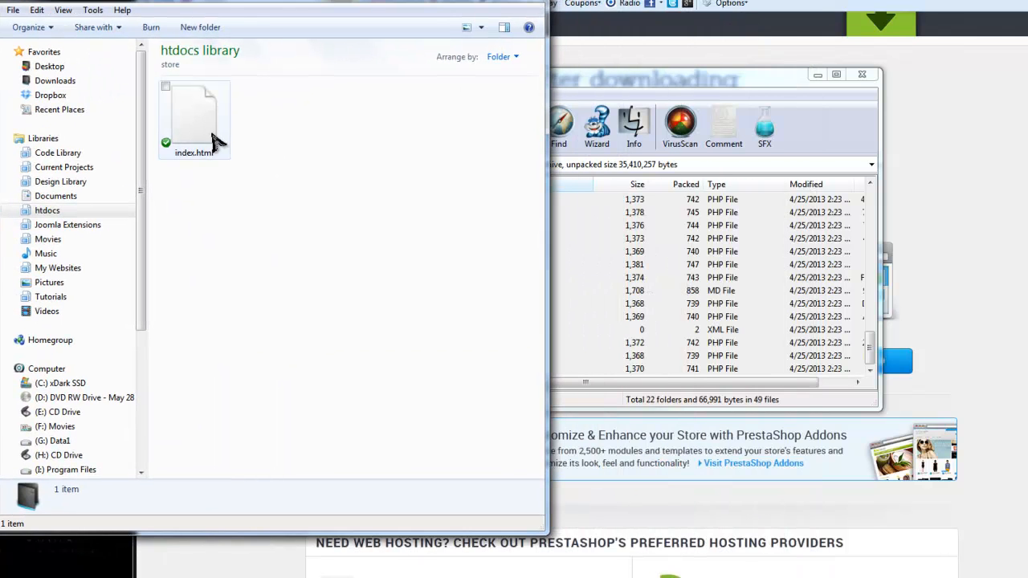
{"action": "right_click", "coordinate": [177, 124]}
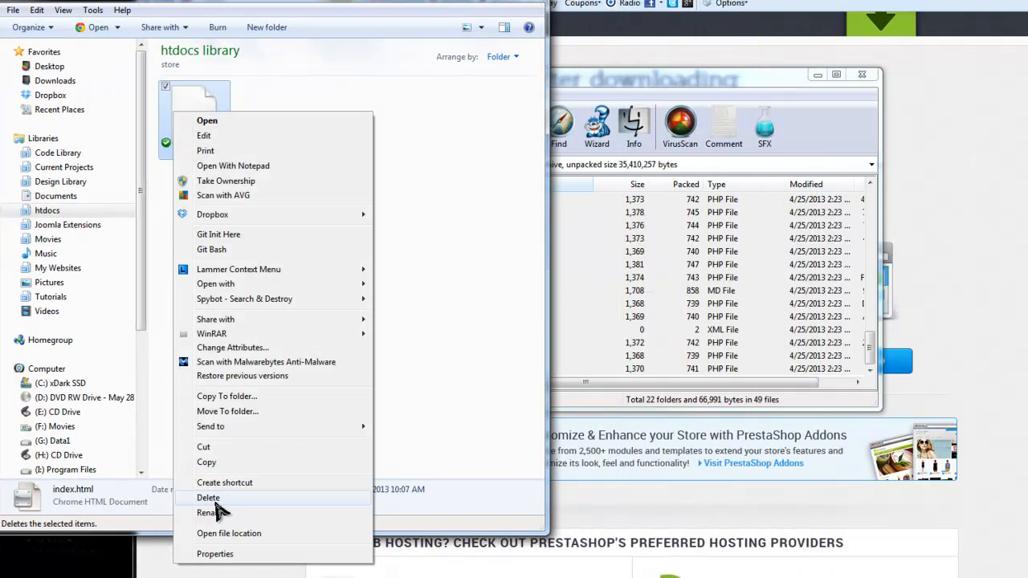
{"action": "left_click", "coordinate": [274, 501]}
{"action": "left_click", "coordinate": [679, 332]}
Step: Extract all PrestaShop folders and files from the archive into the store folder
{"action": "left_click", "coordinate": [666, 277]}
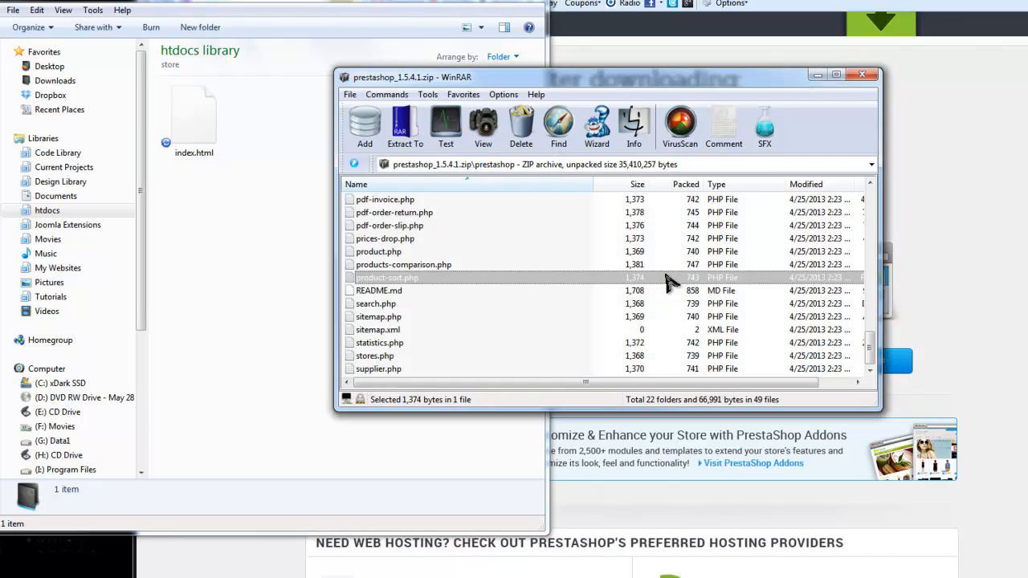
{"action": "scroll", "coordinate": [634, 289], "scroll_direction": "up", "scroll_amount": 12}
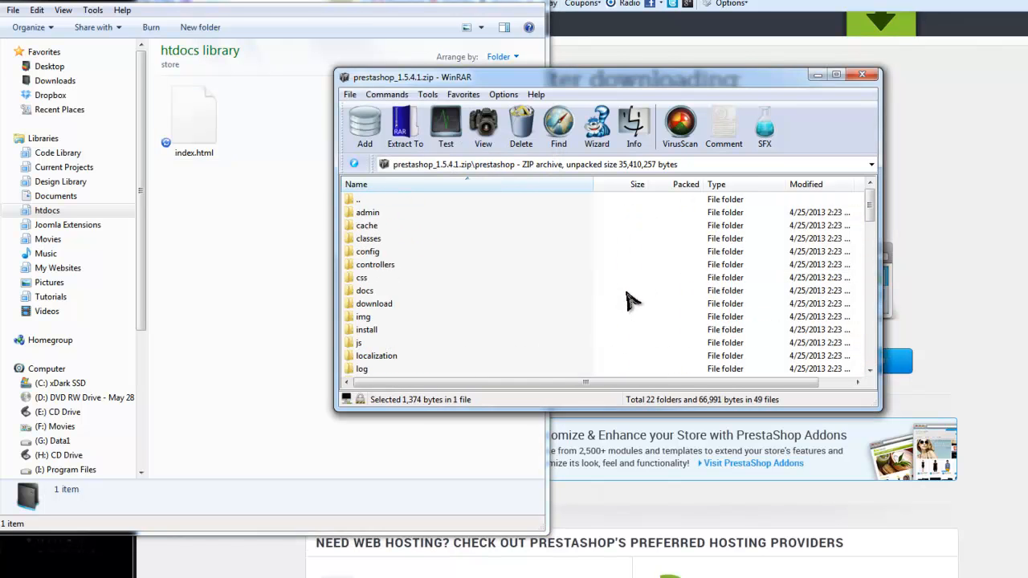
{"action": "left_click", "coordinate": [392, 229]}
{"action": "scroll", "coordinate": [417, 289], "scroll_direction": "down", "scroll_amount": 15}
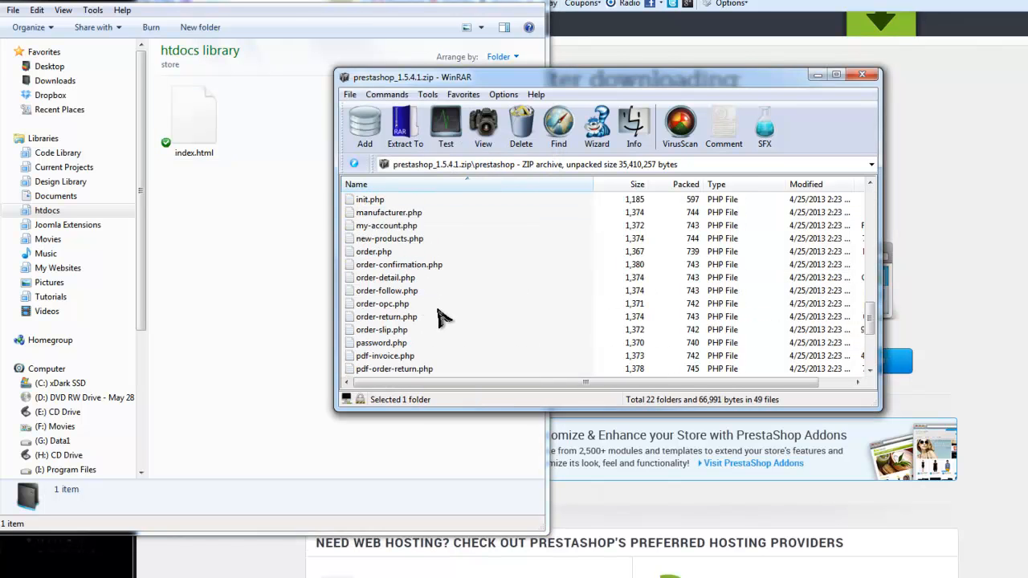
{"action": "key", "text": "ctrl+a"}
{"action": "left_click_drag", "start_coordinate": [546, 296], "coordinate": [194, 218]}
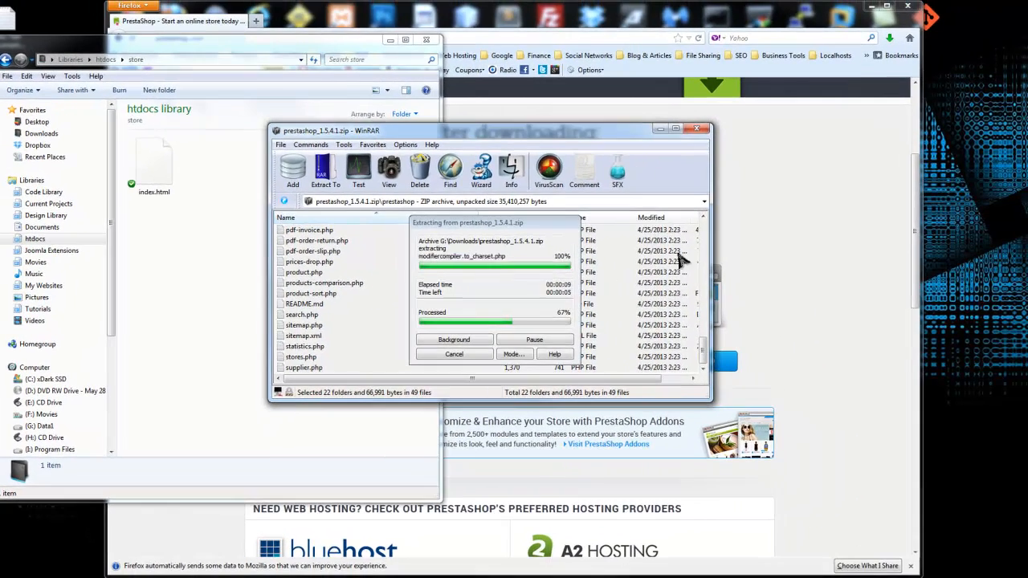
{"action": "left_click", "coordinate": [829, 155]}
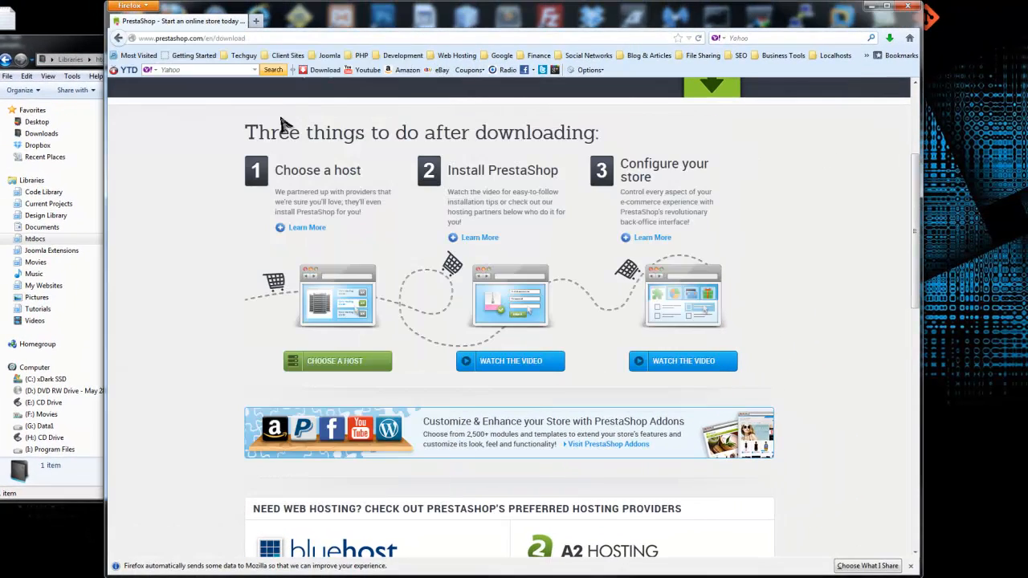
{"action": "left_click", "coordinate": [256, 20]}
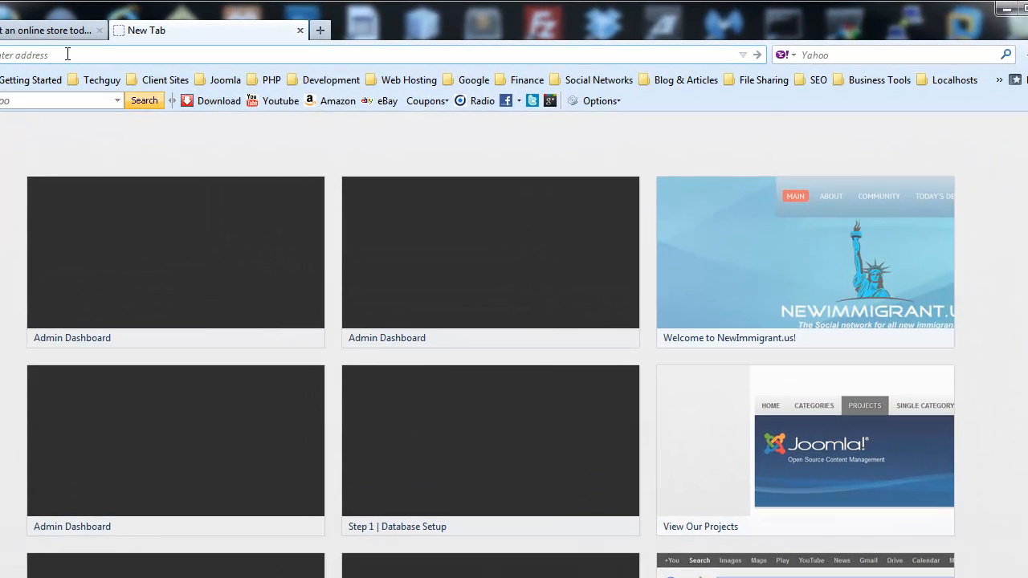
Step: Load localhost/phpmyadmin and log in with the root user and its password
{"action": "left_click", "coordinate": [68, 54]}
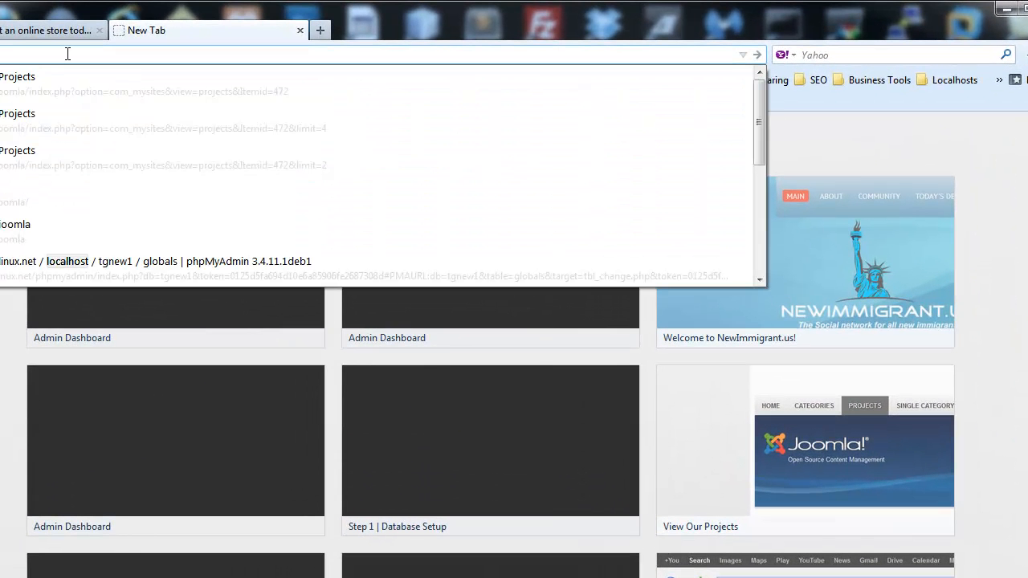
{"action": "type", "text": "hpmyadmin"}
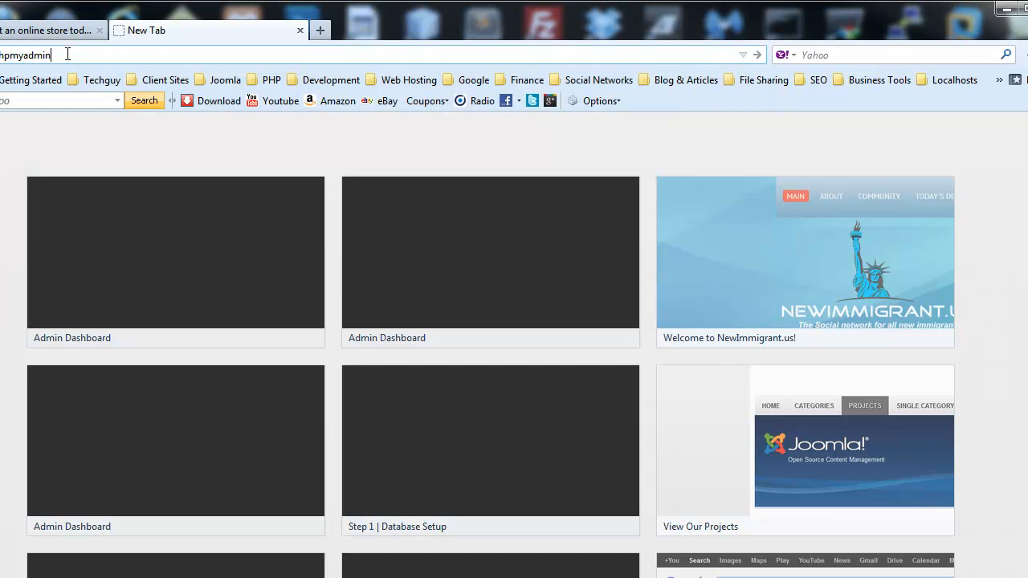
{"action": "key", "text": "Return"}
{"action": "double_click", "coordinate": [481, 388]}
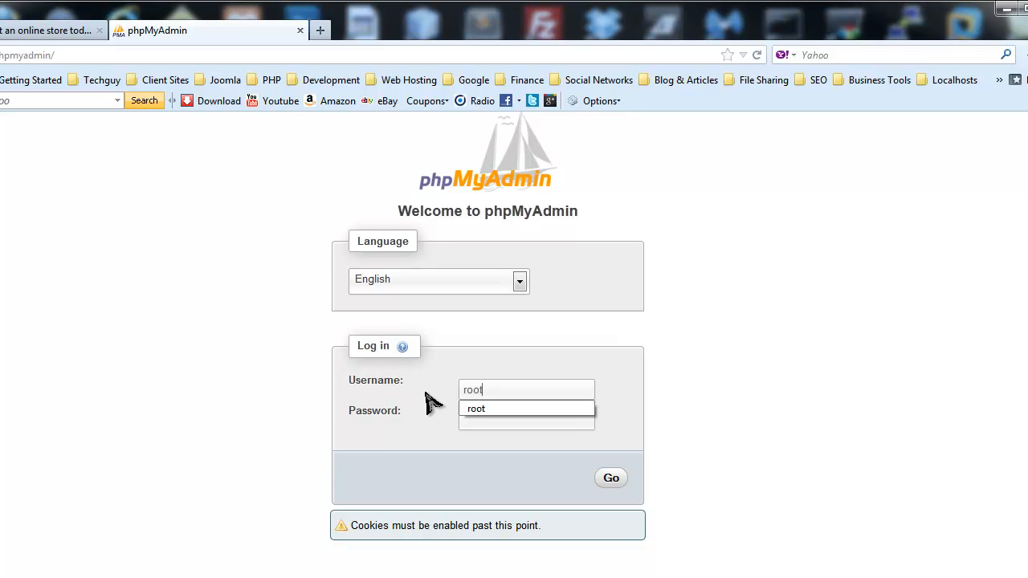
{"action": "left_click", "coordinate": [770, 474]}
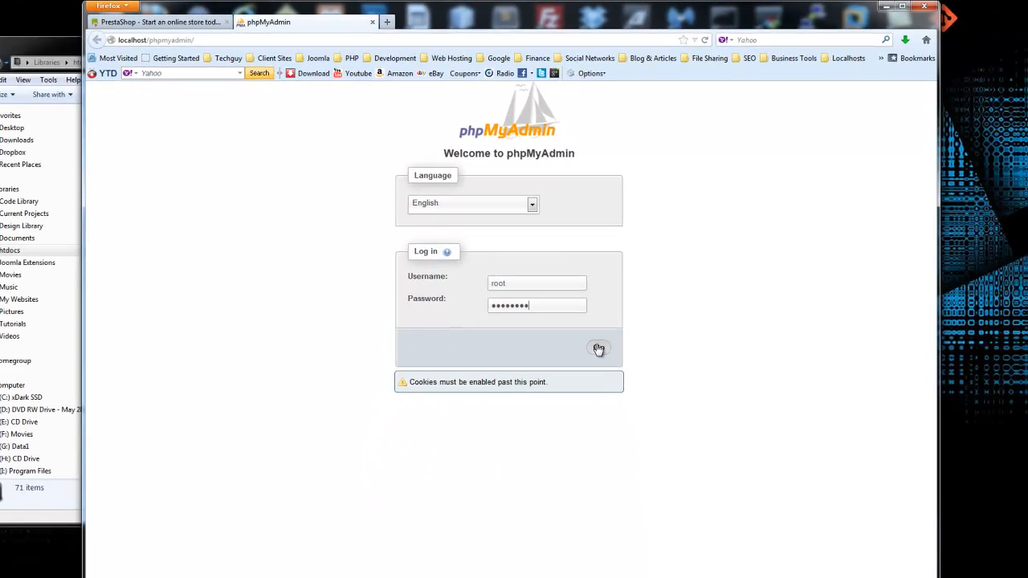
{"action": "left_click", "coordinate": [610, 479]}
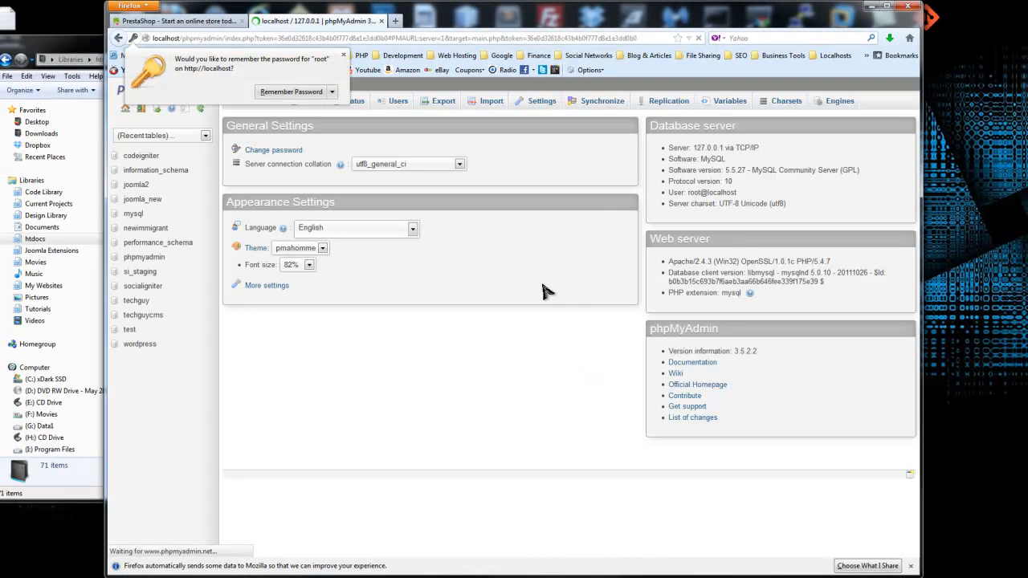
Step: Create the lotsagadgets database from the Databases tab and open its empty structure page
{"action": "left_click", "coordinate": [344, 58]}
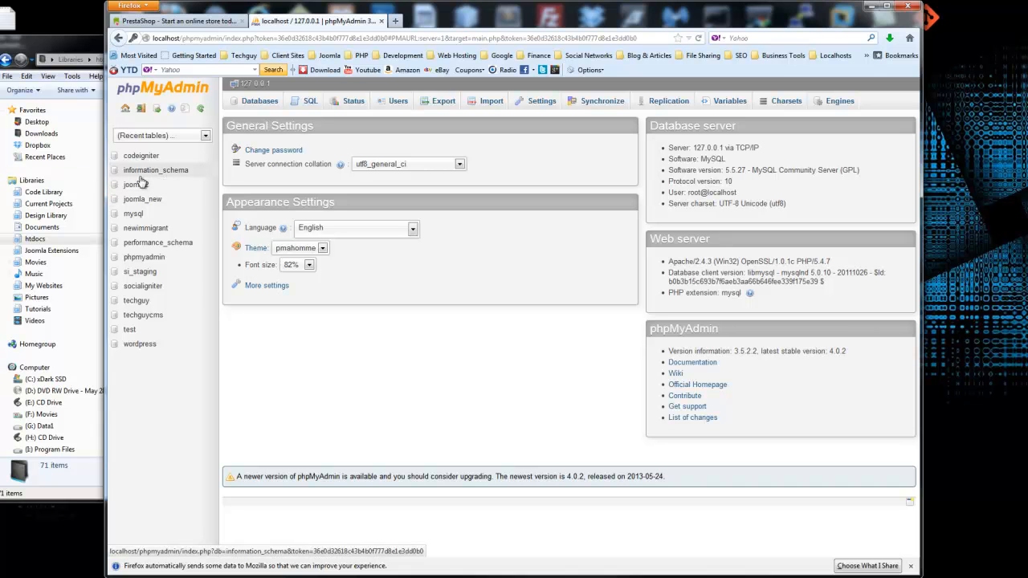
{"action": "left_click", "coordinate": [257, 104]}
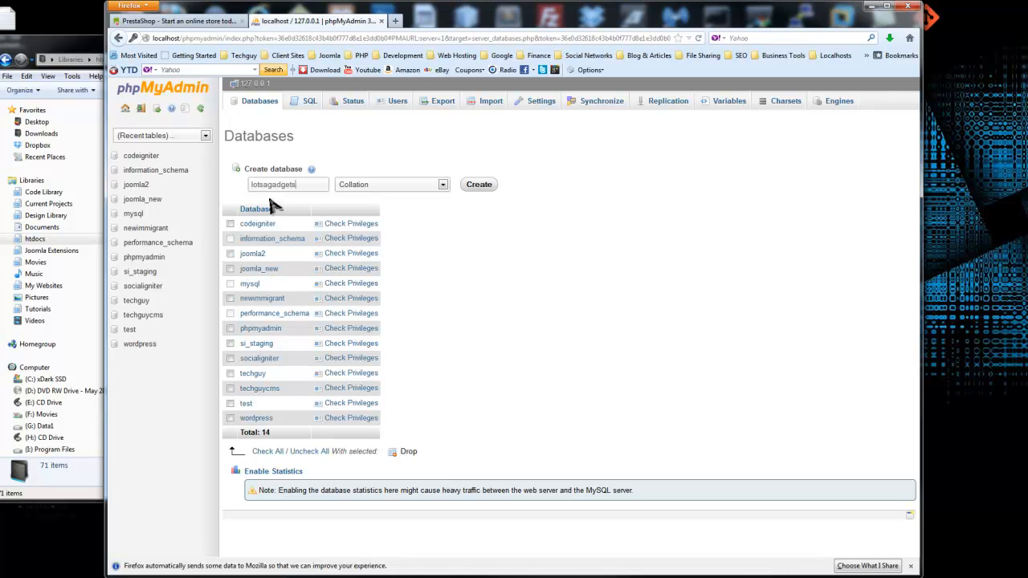
{"action": "left_click", "coordinate": [472, 188]}
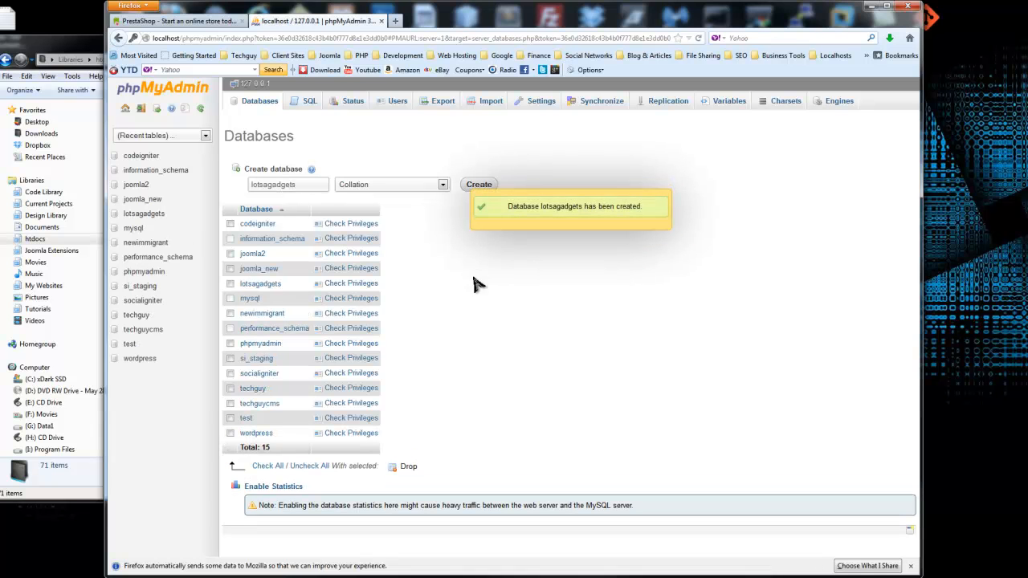
{"action": "left_click", "coordinate": [143, 215]}
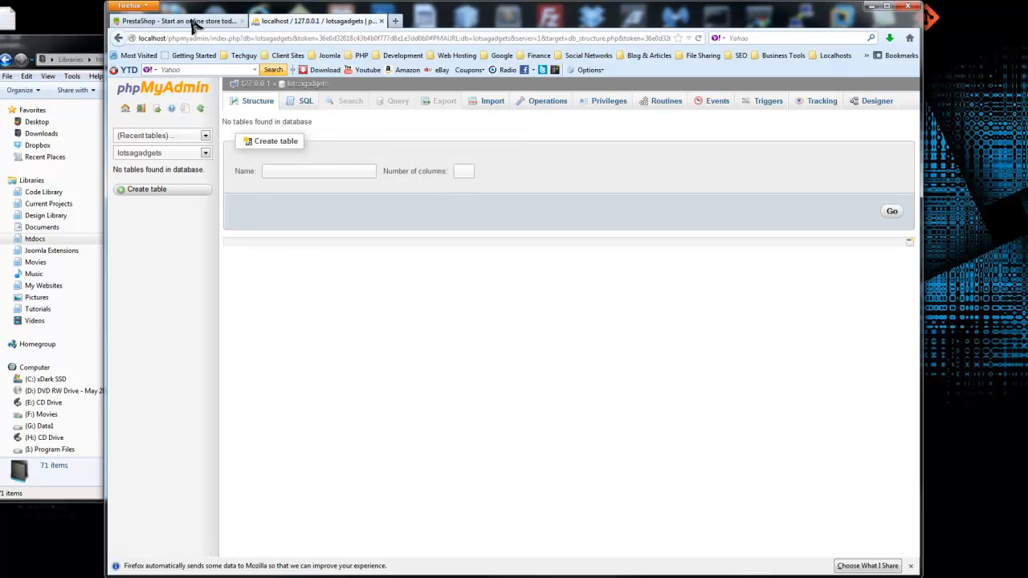
Step: Confirm the extracted files like controllers are in the store folder, then close WinRAR
{"action": "left_click", "coordinate": [80, 37]}
{"action": "left_click", "coordinate": [397, 169]}
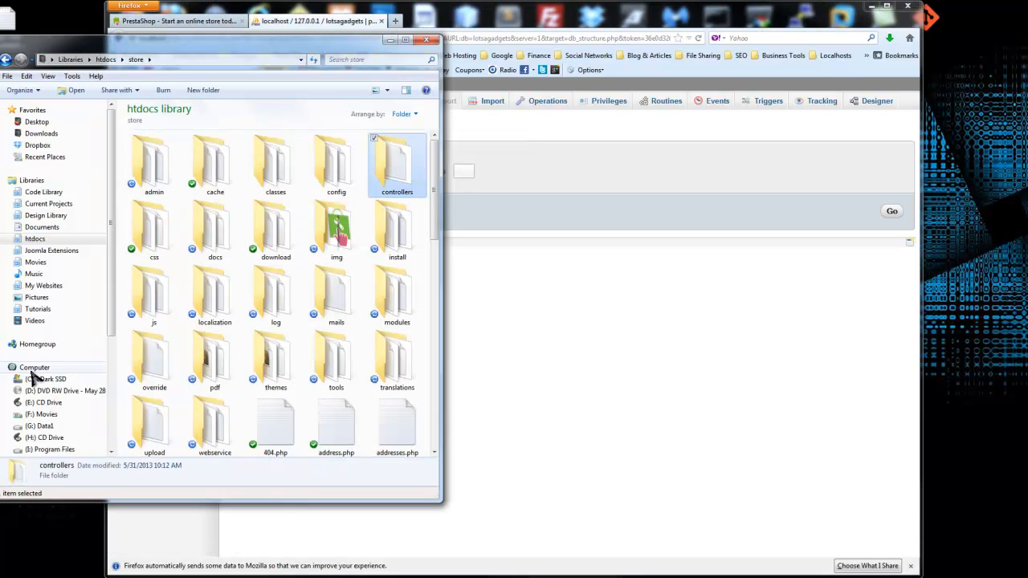
{"action": "key", "text": "alt+Tab"}
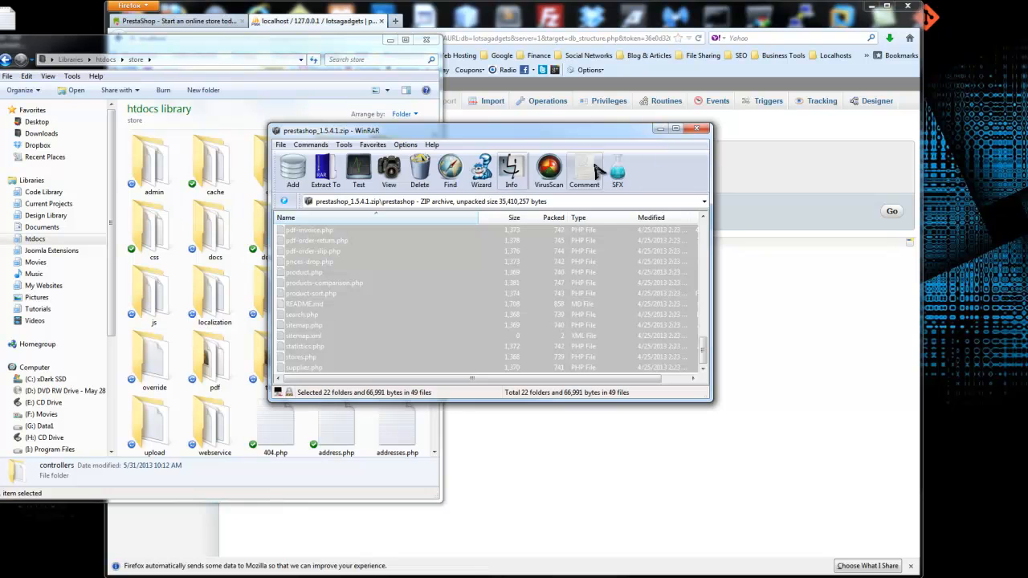
{"action": "left_click", "coordinate": [696, 131]}
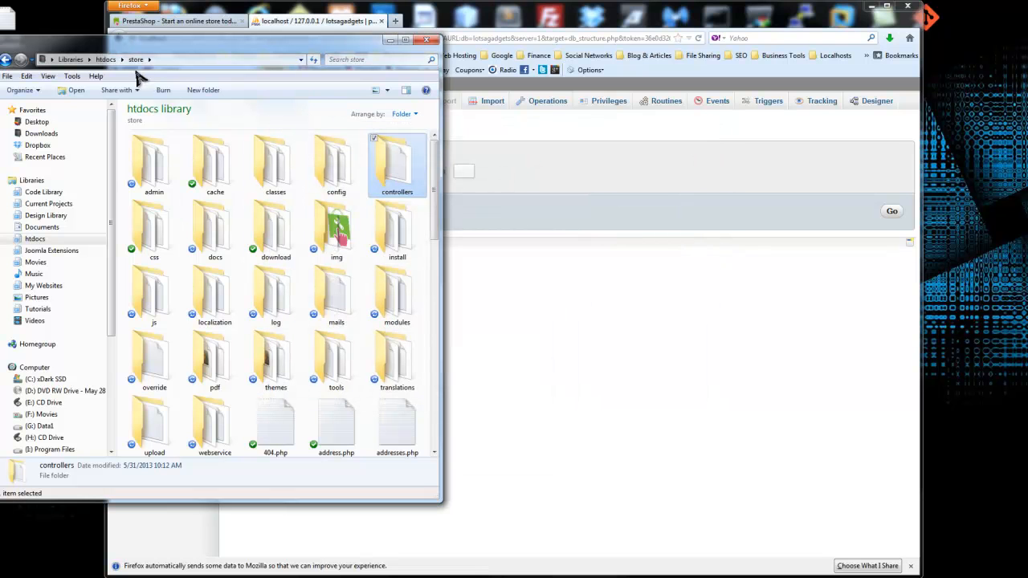
Step: Load localhost/store in a new Firefox tab to start the PrestaShop Installation Assistant
{"action": "left_click", "coordinate": [470, 23]}
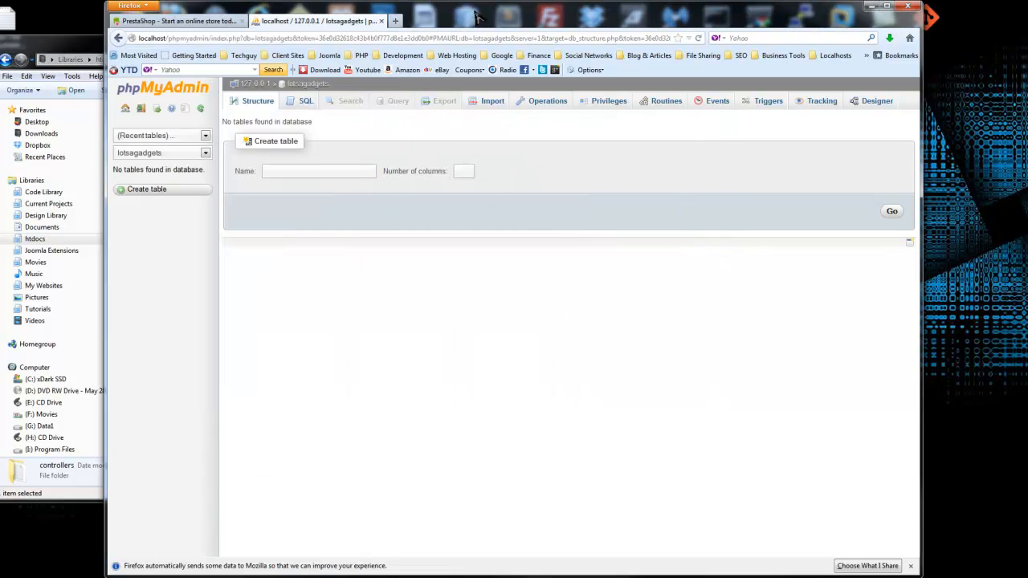
{"action": "left_click", "coordinate": [393, 22]}
{"action": "type", "text": "local"}
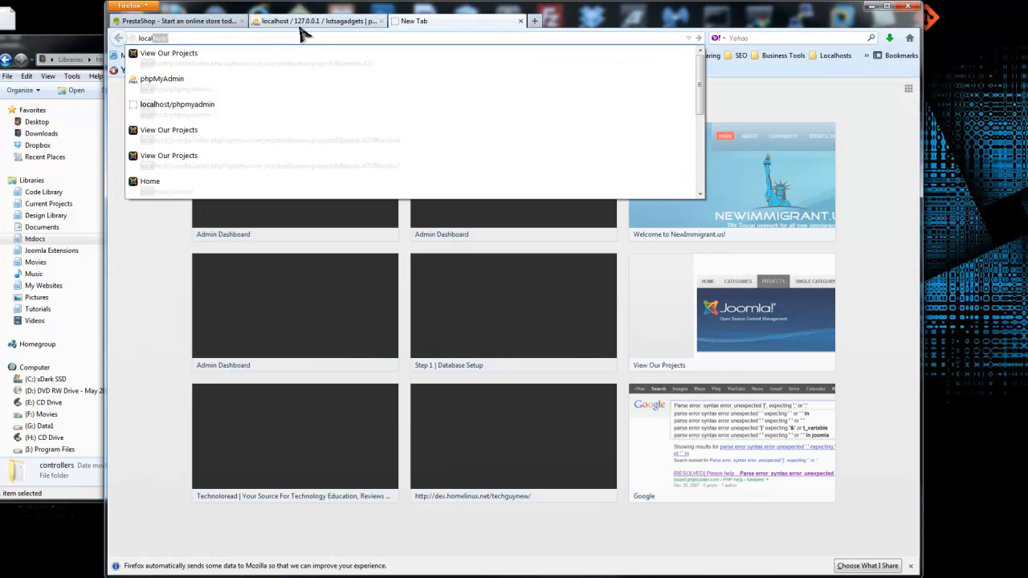
{"action": "type", "text": "o"}
{"action": "type", "text": "host/store"}
{"action": "key", "text": "Return"}
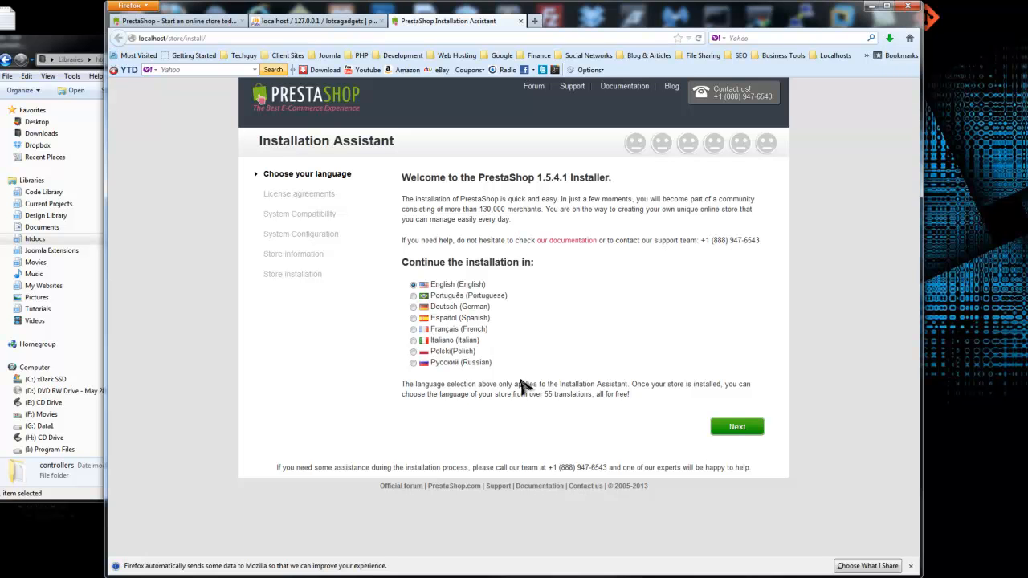
Step: Agree to the PrestaShop license terms and move on to the database configuration step
{"action": "left_click", "coordinate": [729, 430]}
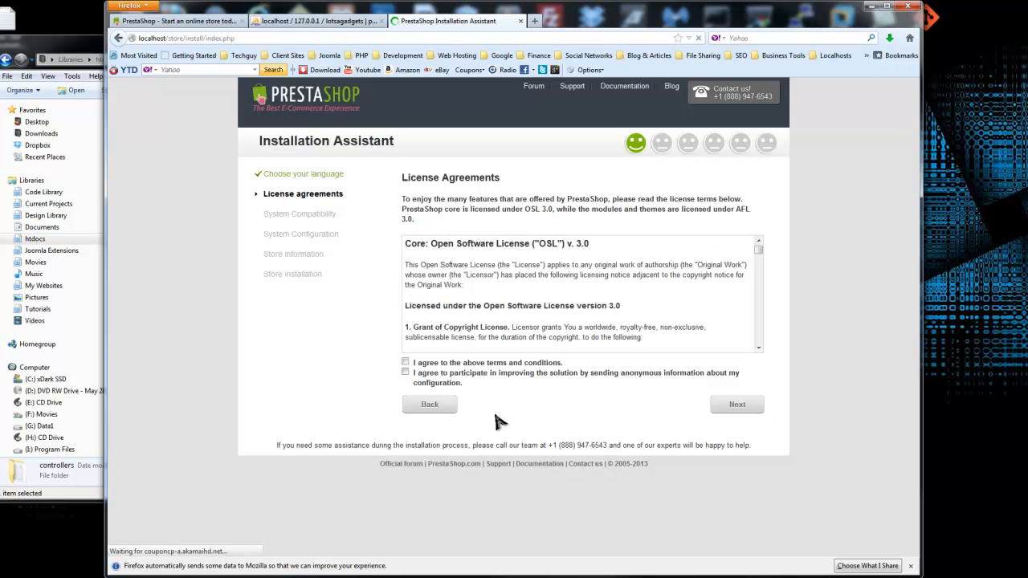
{"action": "left_click", "coordinate": [405, 363]}
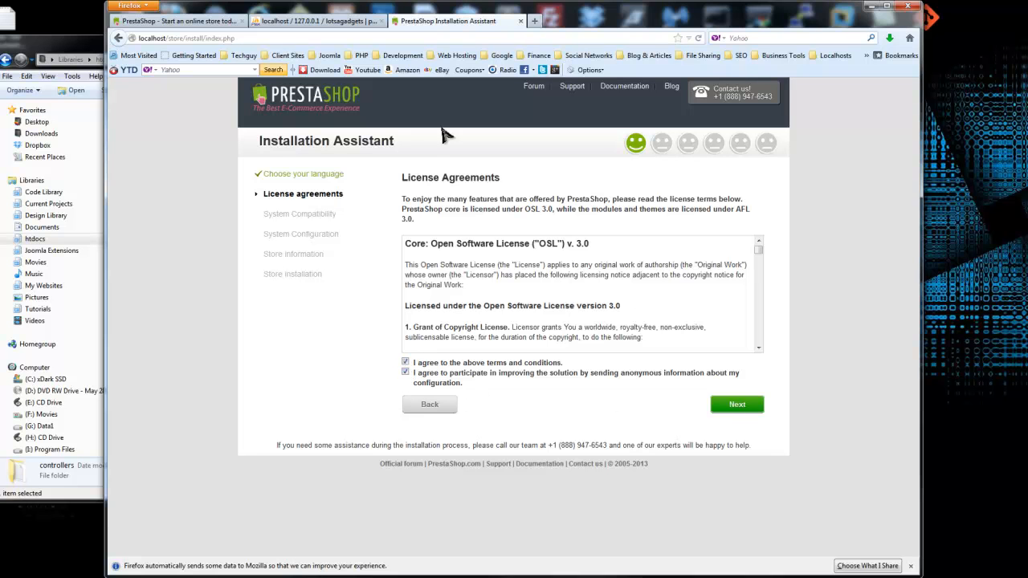
{"action": "left_click", "coordinate": [737, 405]}
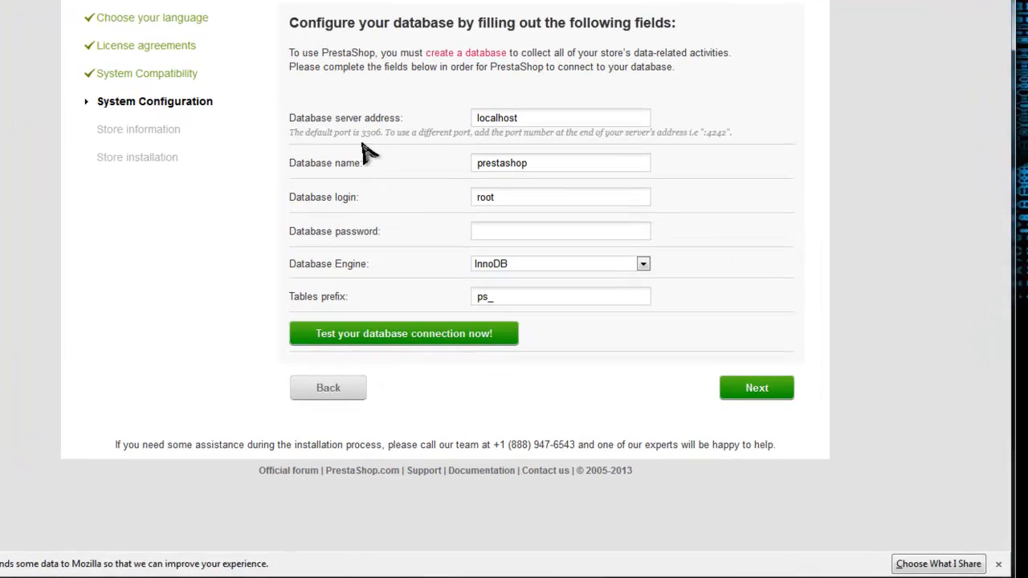
Step: Change the database name to lotsagadgets, enter the root password, then submit and test the connection
{"action": "left_click_drag", "start_coordinate": [313, 104], "coordinate": [506, 108]}
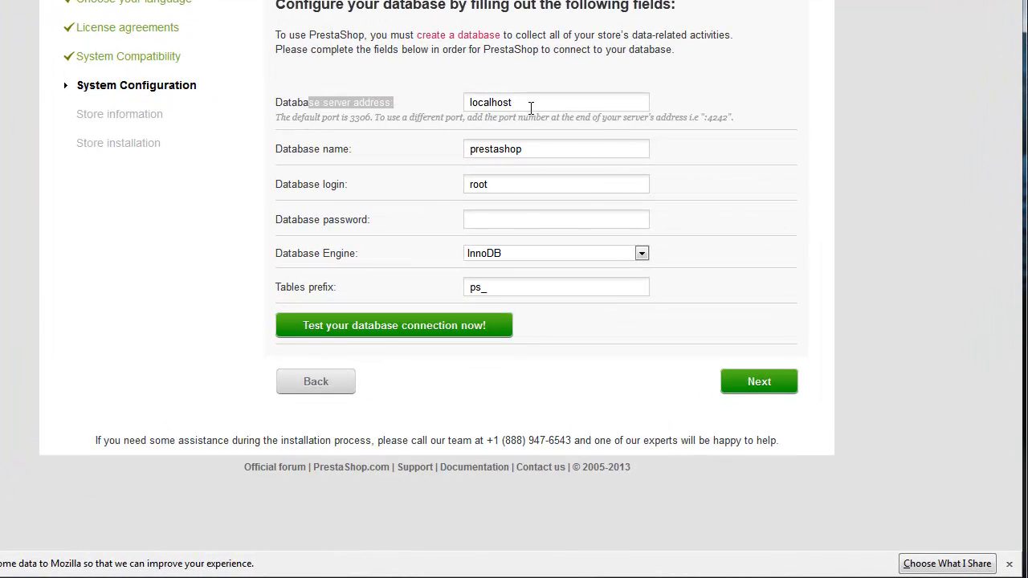
{"action": "left_click", "coordinate": [505, 110]}
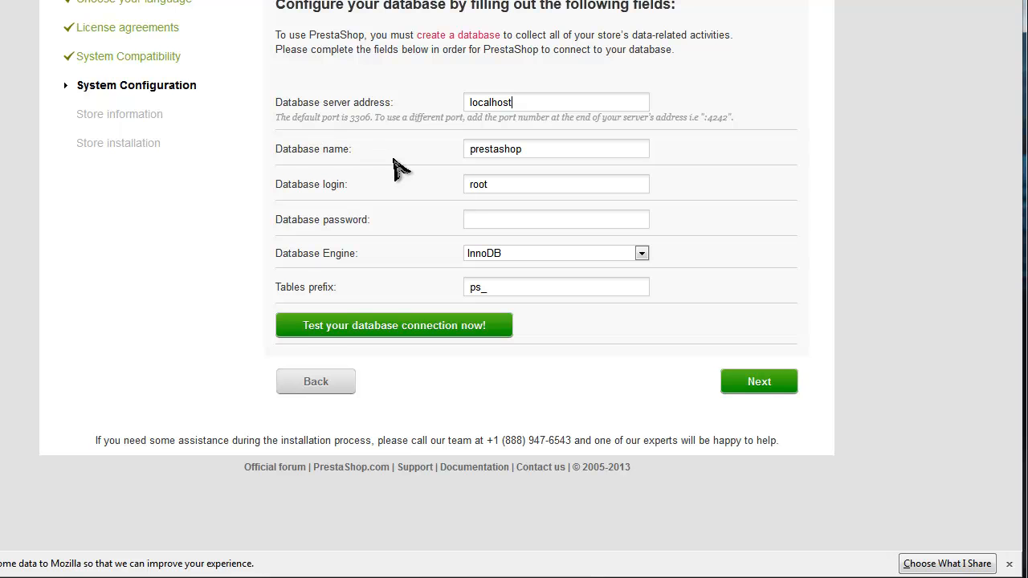
{"action": "double_click", "coordinate": [514, 149]}
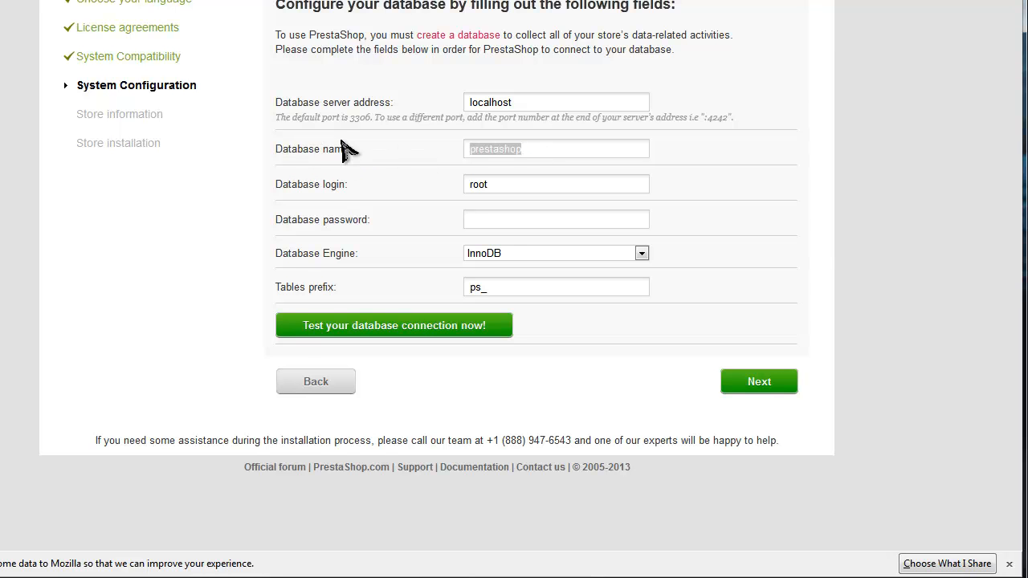
{"action": "type", "text": "lotsabi"}
{"action": "key", "text": "BackSpace"}
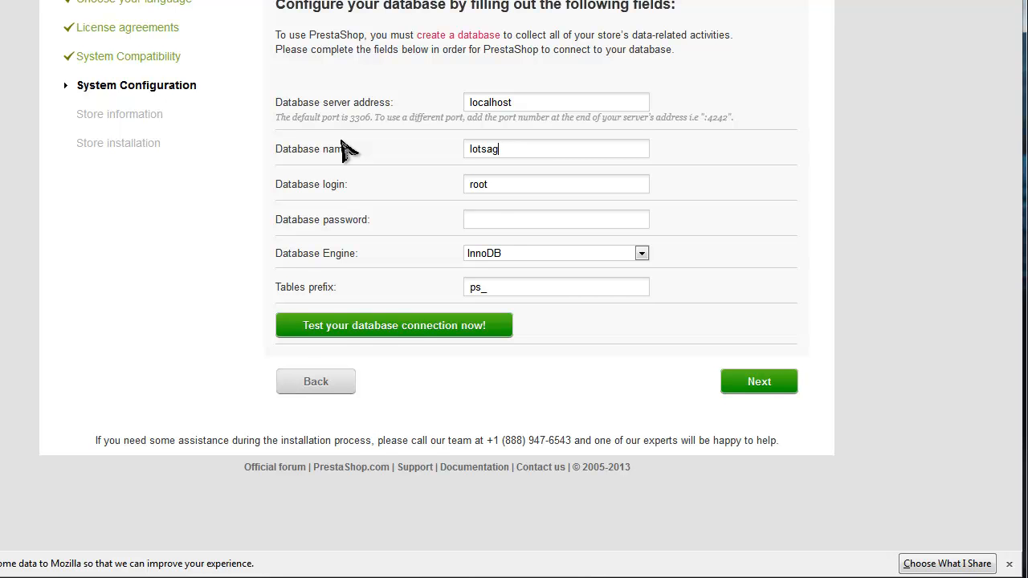
{"action": "type", "text": "adgets"}
{"action": "left_click", "coordinate": [466, 218]}
{"action": "type", "text": "••••••"}
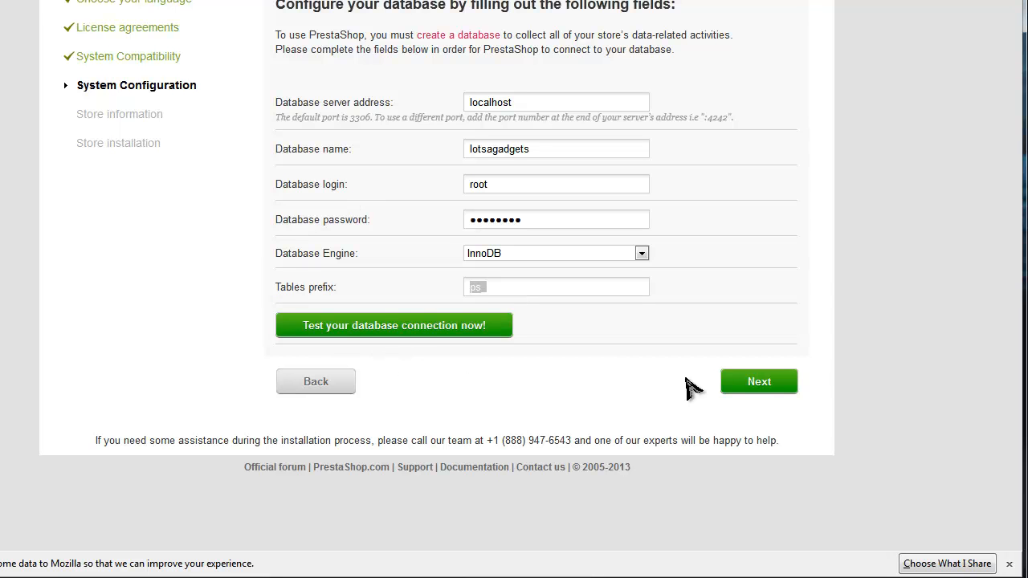
{"action": "left_click", "coordinate": [753, 387]}
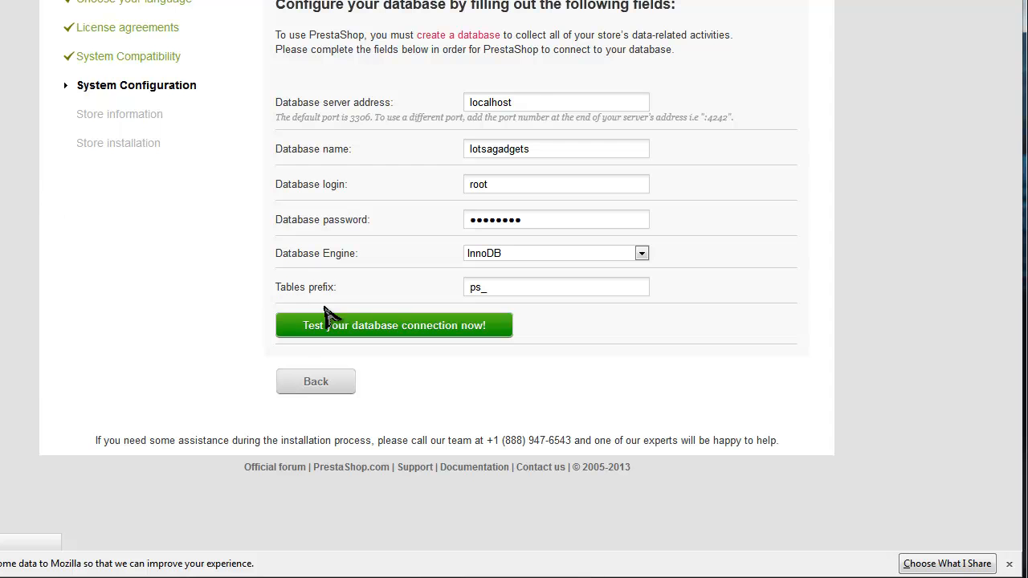
{"action": "left_click", "coordinate": [429, 331]}
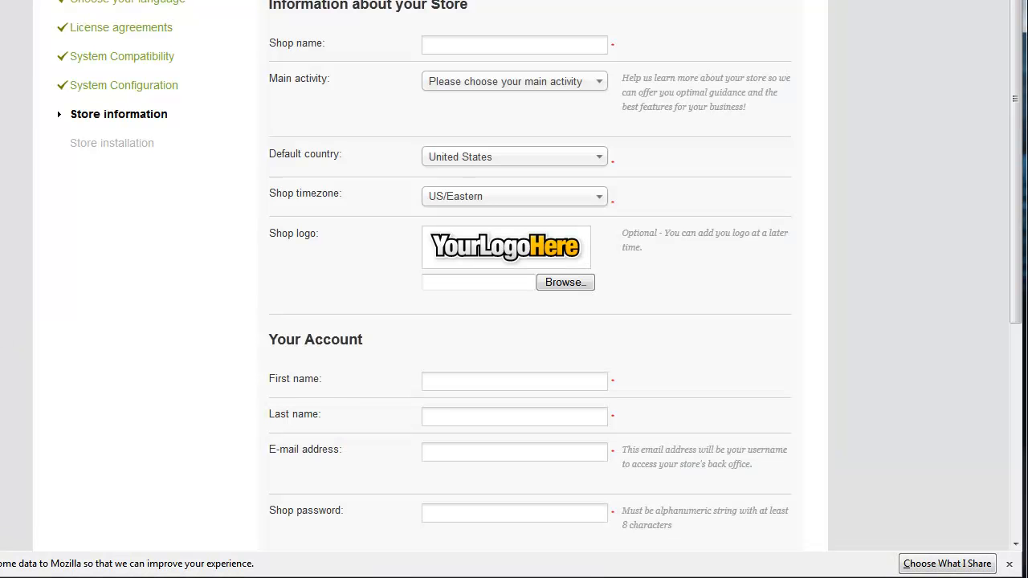
Step: Name the shop Lotsagadgets, pick Computer Hardware and Software as main activity, and browse for a logo
{"action": "left_click", "coordinate": [490, 46]}
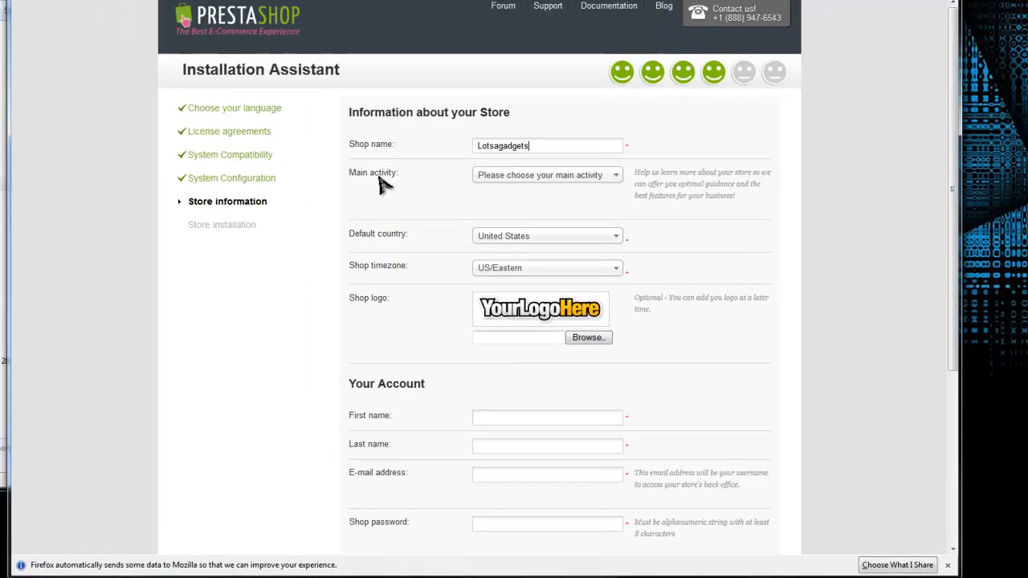
{"action": "left_click", "coordinate": [481, 84]}
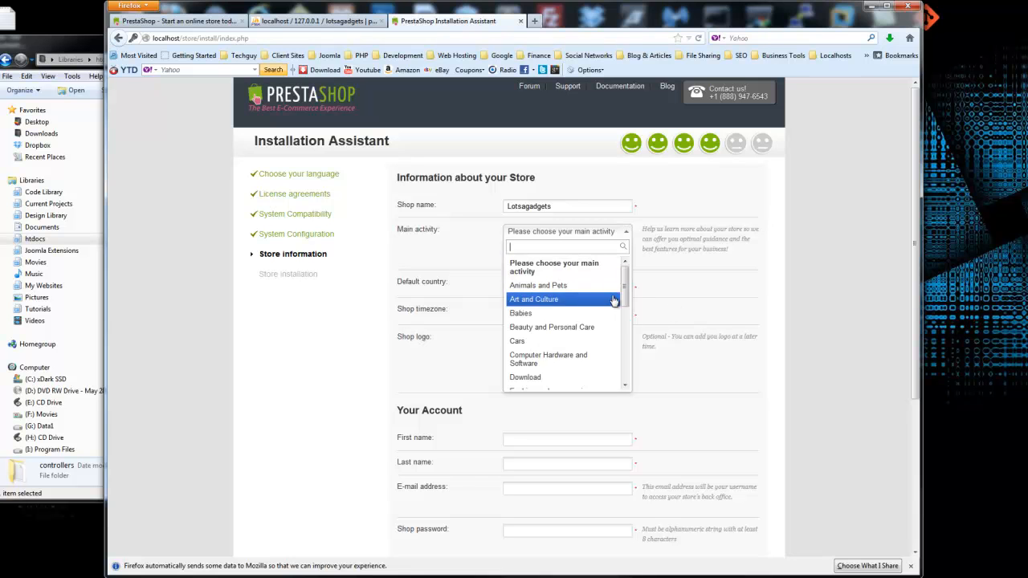
{"action": "left_click_drag", "start_coordinate": [624, 290], "coordinate": [604, 319]}
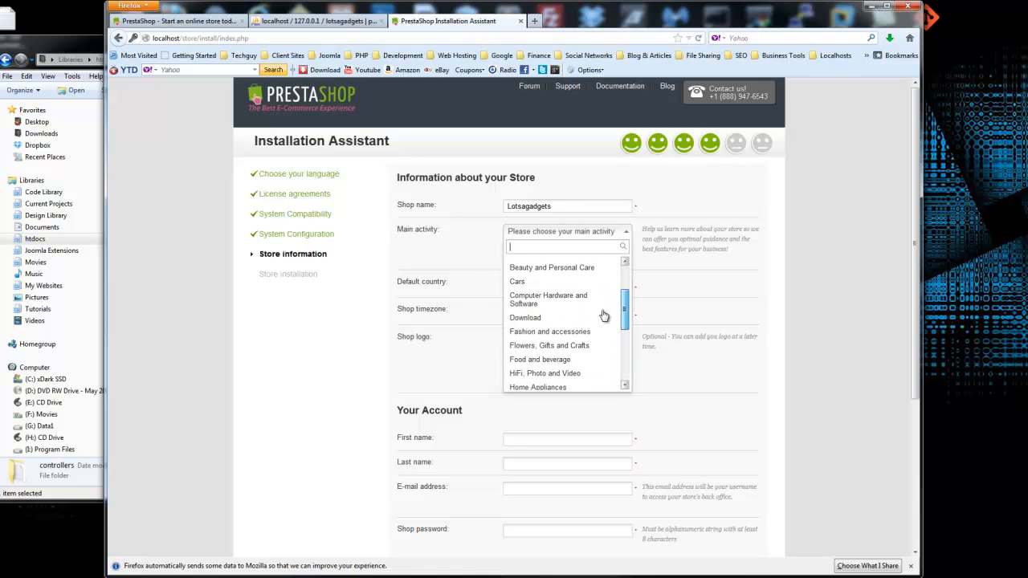
{"action": "left_click", "coordinate": [524, 297]}
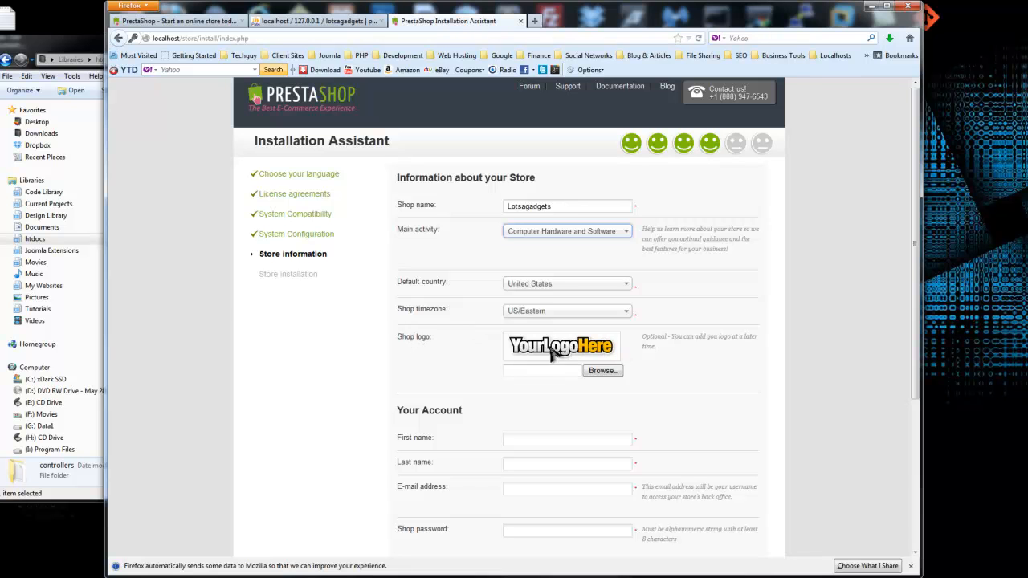
{"action": "left_click", "coordinate": [608, 371]}
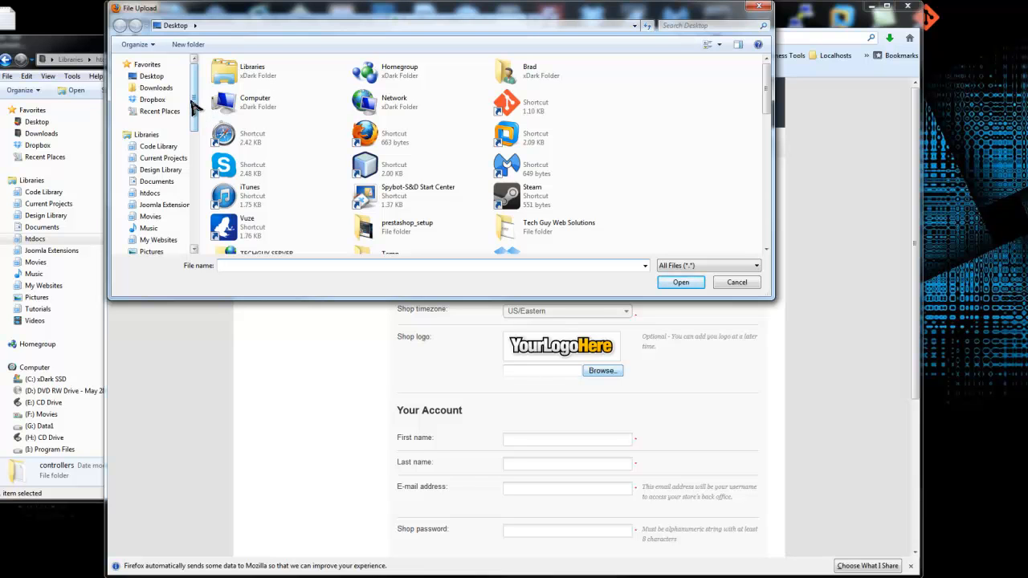
Step: Go to Current Projects > Ecommerce Videos > ... > Section Two and upload logo.png as shop logo
{"action": "scroll", "coordinate": [161, 120], "scroll_direction": "down", "scroll_amount": 1}
{"action": "left_click", "coordinate": [161, 141]}
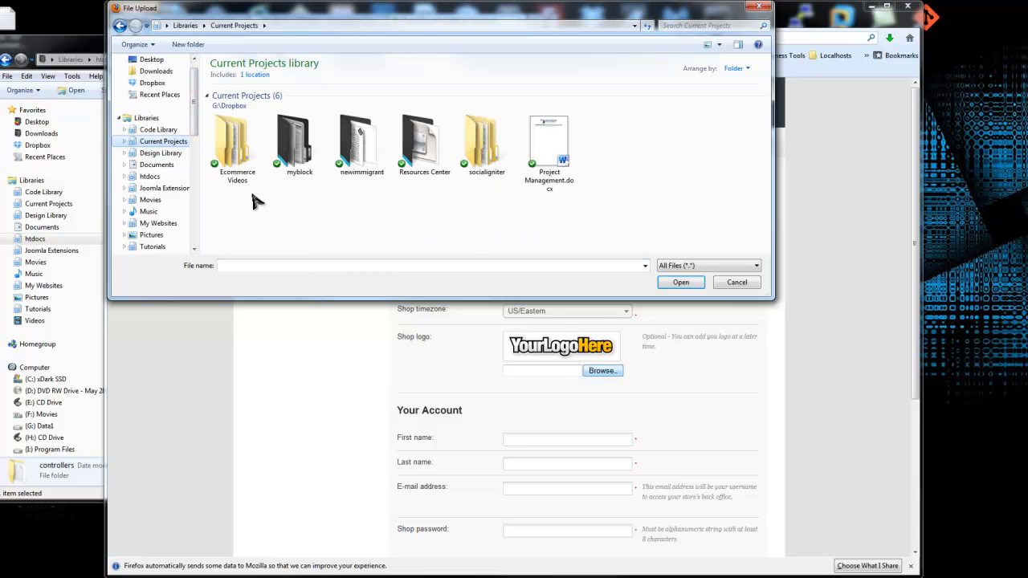
{"action": "double_click", "coordinate": [239, 142]}
{"action": "double_click", "coordinate": [297, 124]}
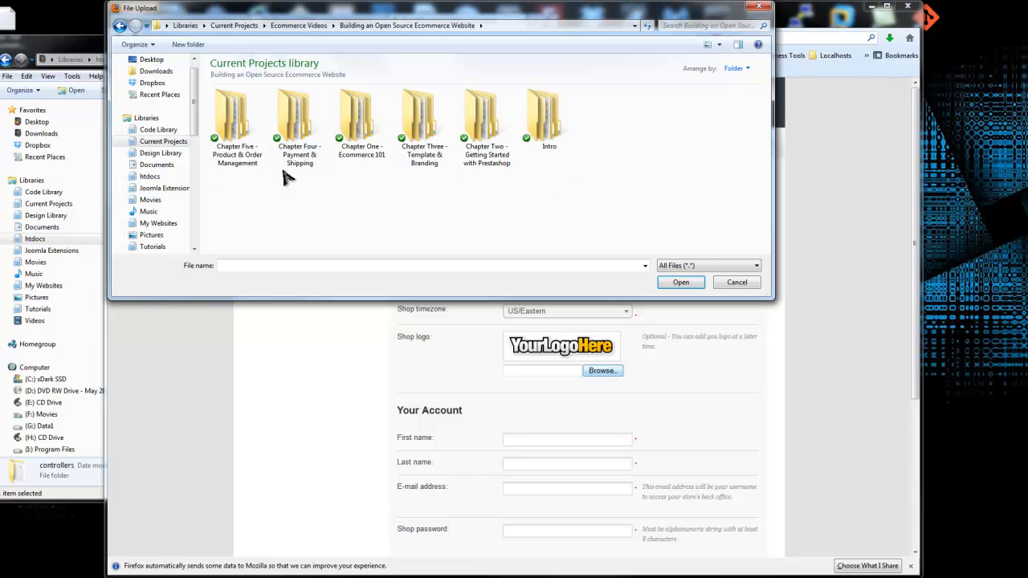
{"action": "double_click", "coordinate": [490, 121]}
{"action": "double_click", "coordinate": [423, 128]}
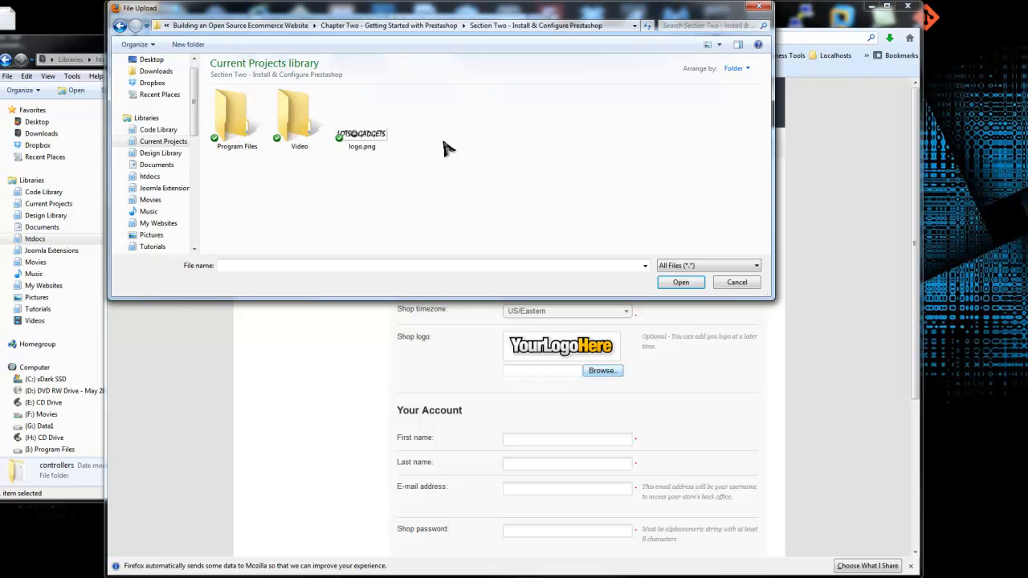
{"action": "double_click", "coordinate": [374, 138]}
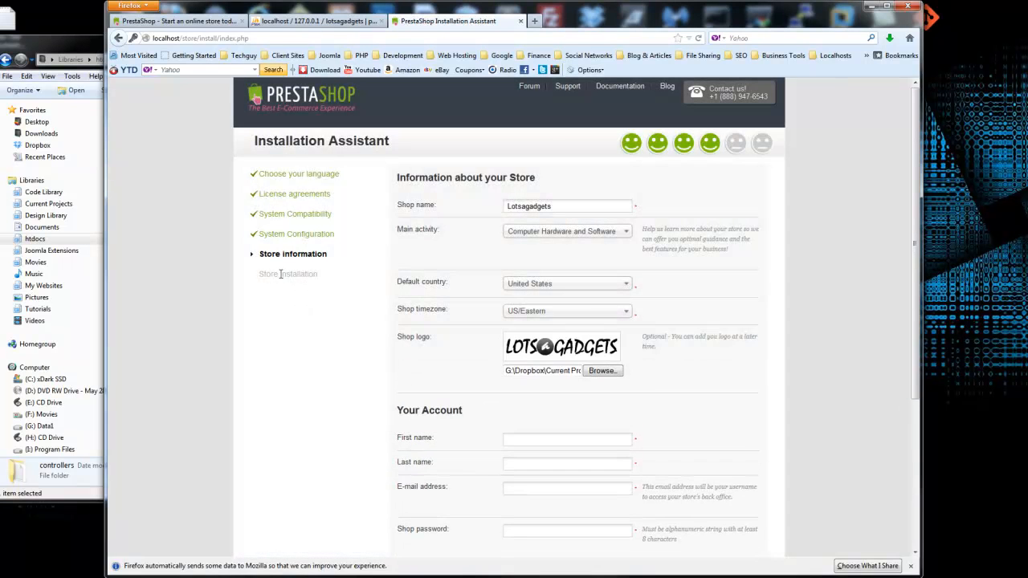
Step: Enter and confirm the shop password, uncheck the newsletter sign-up, and submit to start installation
{"action": "scroll", "coordinate": [280, 274], "scroll_direction": "down", "scroll_amount": 4}
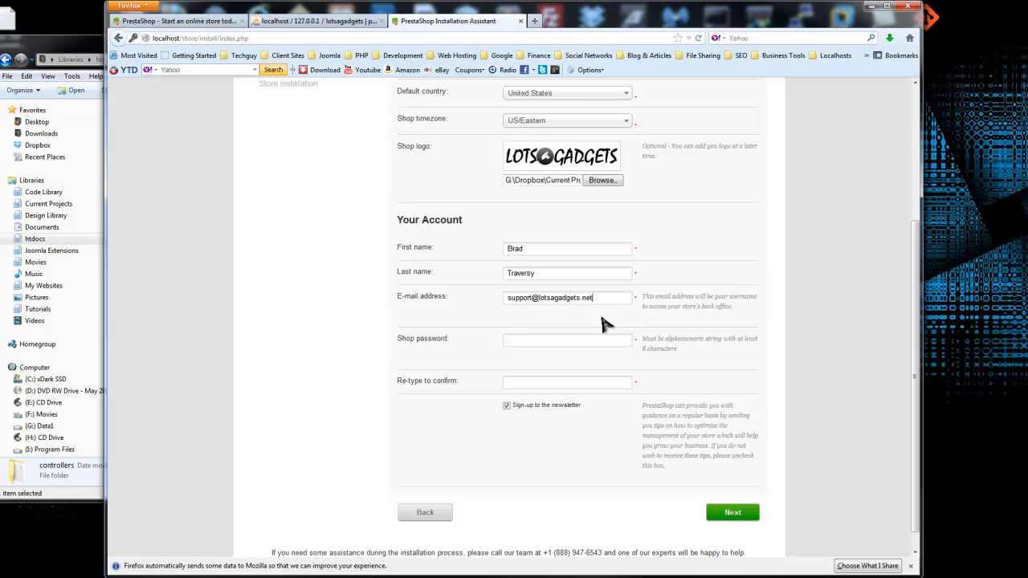
{"action": "left_click", "coordinate": [578, 344]}
{"action": "type", "text": "password"}
{"action": "left_click", "coordinate": [533, 384]}
{"action": "type", "text": "password"}
{"action": "left_click", "coordinate": [506, 405]}
{"action": "scroll", "coordinate": [434, 426], "scroll_direction": "down", "scroll_amount": 1}
{"action": "left_click", "coordinate": [729, 490]}
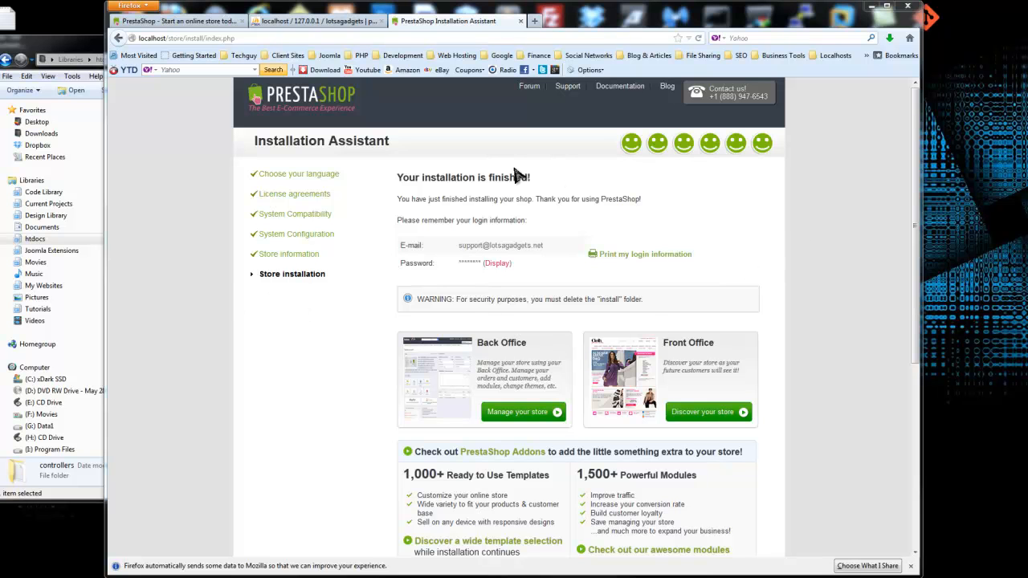
Step: Wait for installation to finish and highlight the warning to delete the install folder
{"action": "left_click_drag", "start_coordinate": [650, 307], "coordinate": [533, 309]}
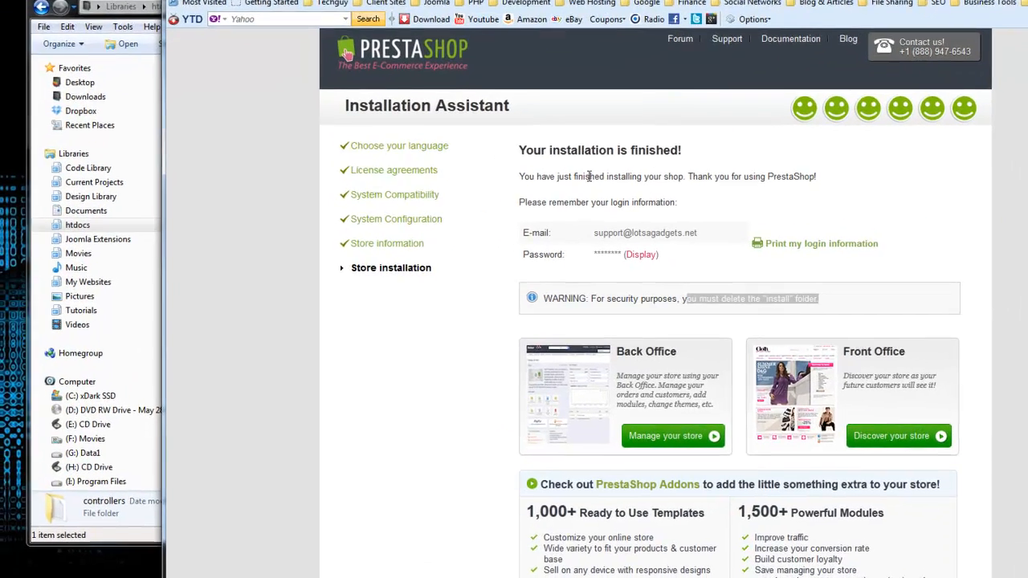
Step: In Windows Explorer, delete the install folder from htdocs\store and confirm the deletion
{"action": "left_click", "coordinate": [141, 5]}
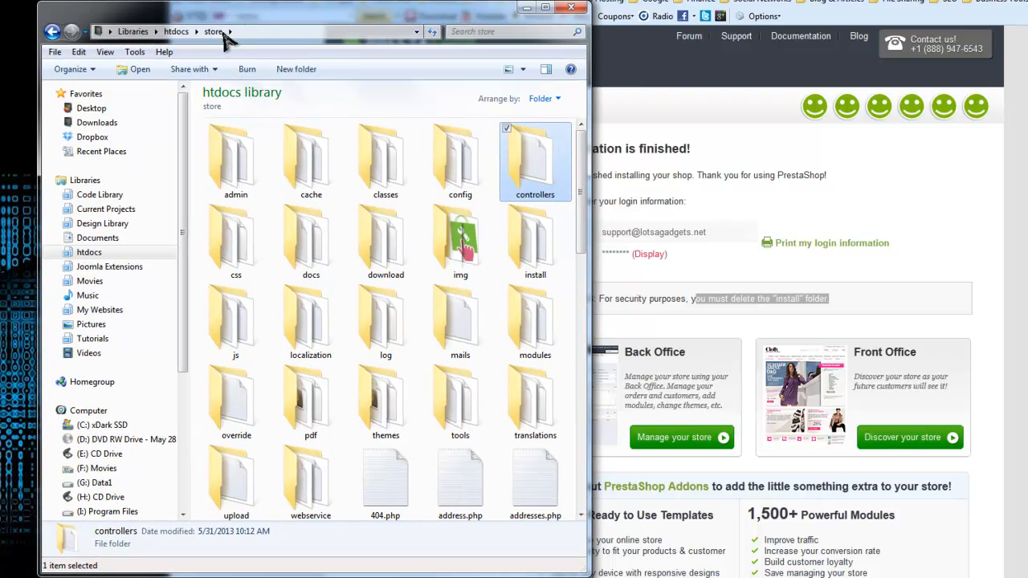
{"action": "left_click", "coordinate": [466, 235]}
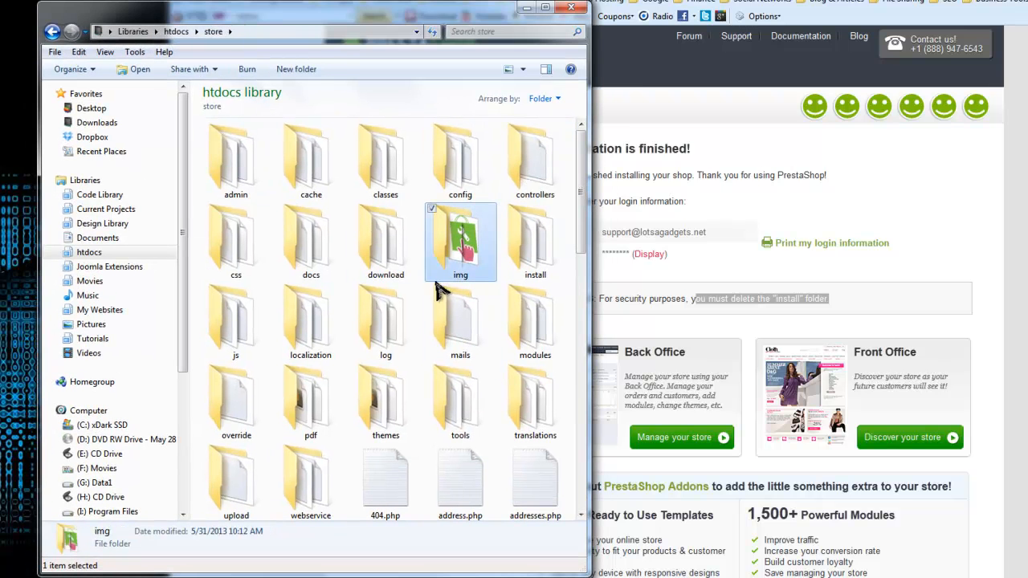
{"action": "left_click", "coordinate": [548, 271]}
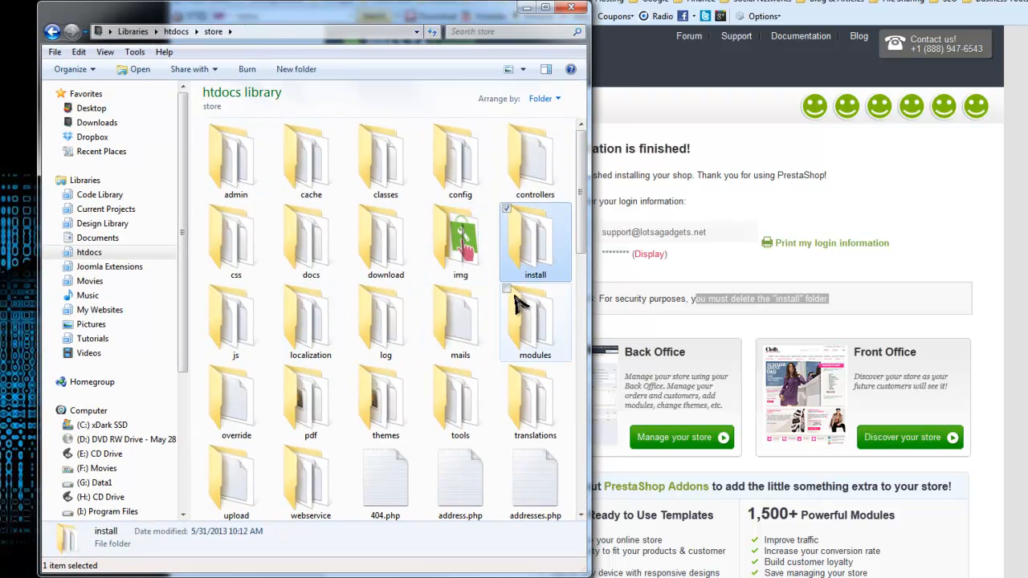
{"action": "right_click", "coordinate": [533, 253]}
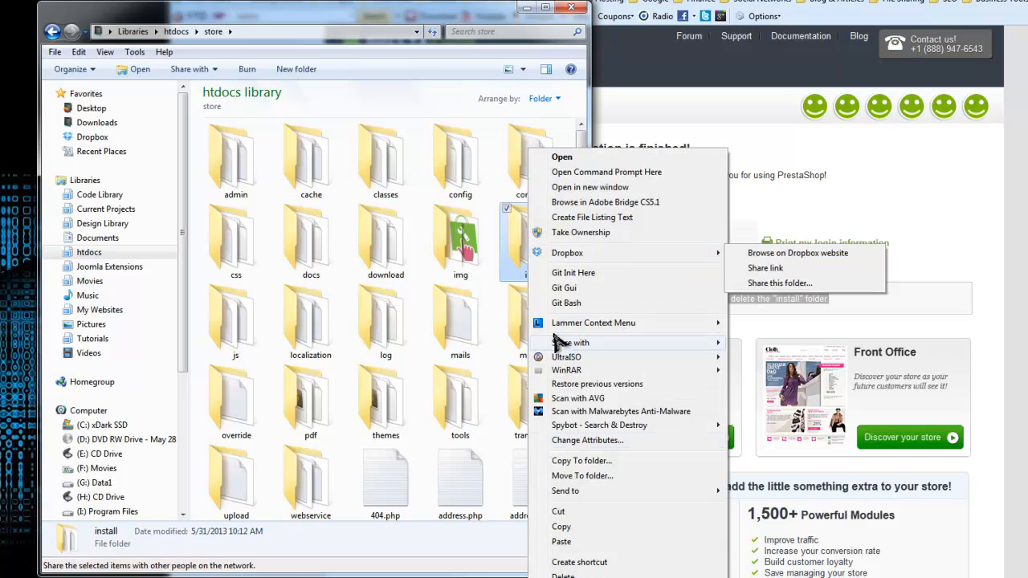
{"action": "left_click", "coordinate": [598, 569]}
{"action": "left_click", "coordinate": [714, 349]}
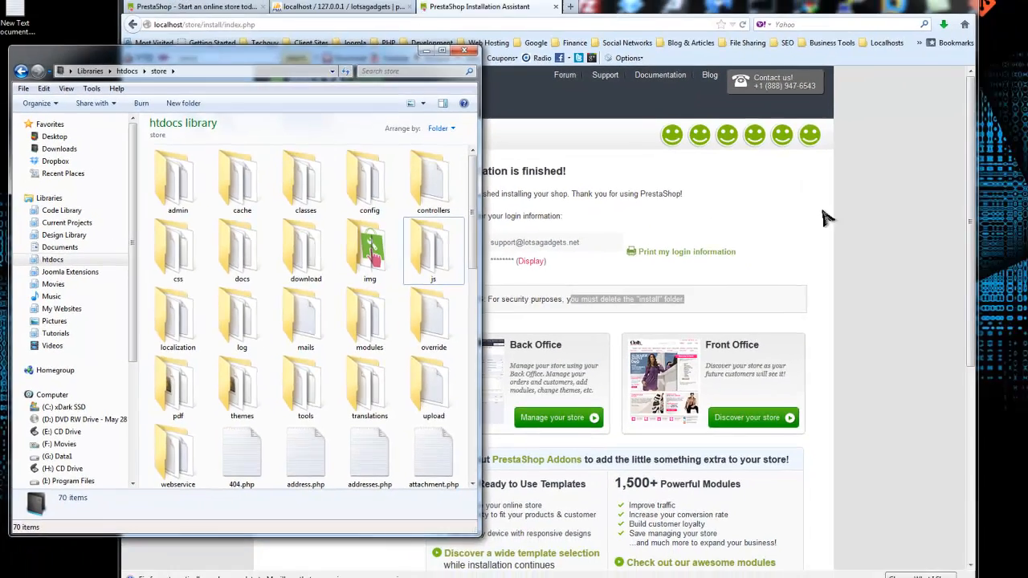
{"action": "left_click", "coordinate": [826, 217]}
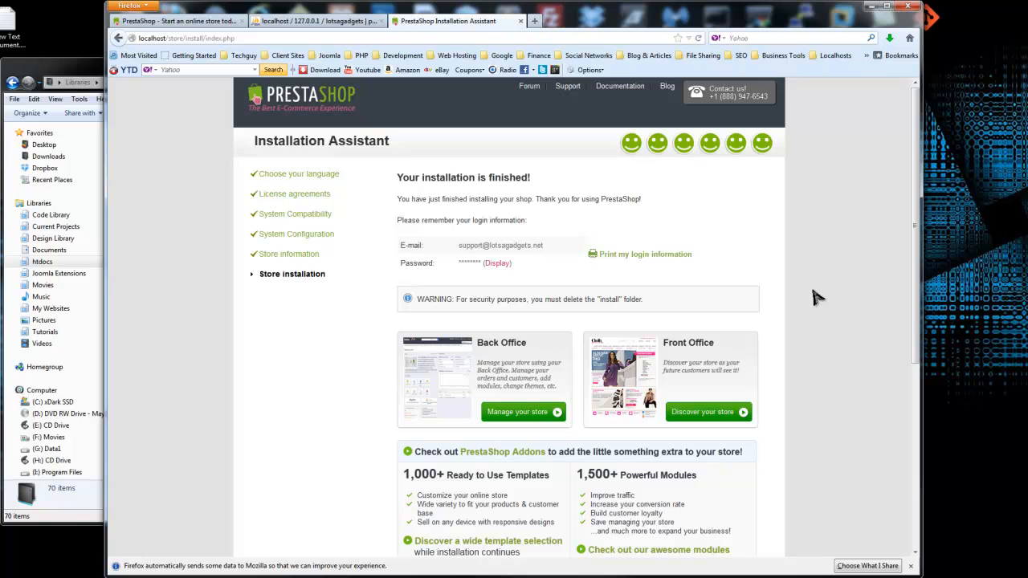
Step: Open the Lotsagadgets storefront in a new tab, scroll through its sample products, then return to the installer
{"action": "scroll", "coordinate": [321, 305], "scroll_direction": "down", "scroll_amount": 3}
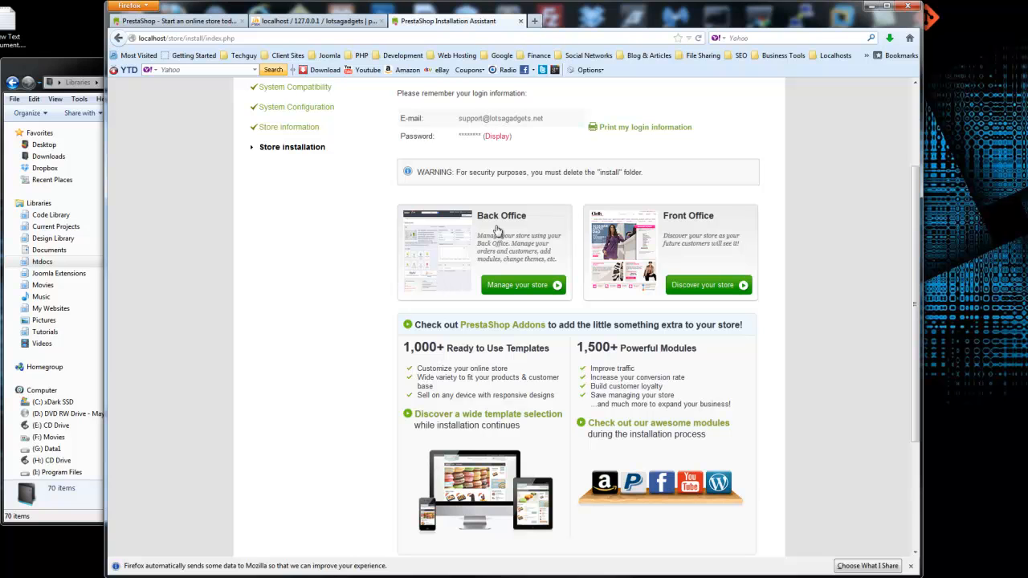
{"action": "left_click", "coordinate": [660, 255]}
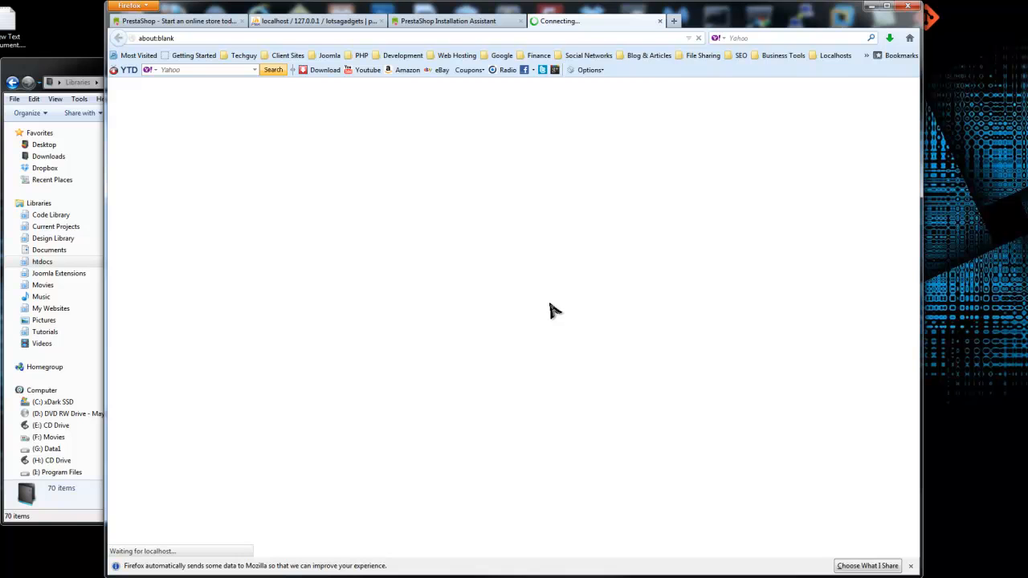
{"action": "scroll", "coordinate": [201, 189], "scroll_direction": "down", "scroll_amount": 1}
{"action": "scroll", "coordinate": [207, 179], "scroll_direction": "up", "scroll_amount": 1}
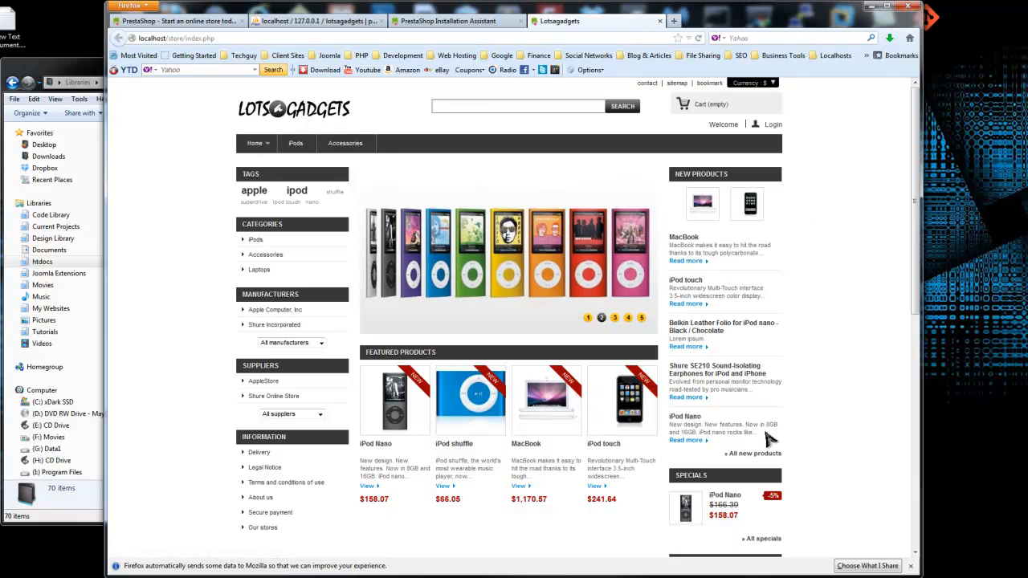
{"action": "scroll", "coordinate": [551, 322], "scroll_direction": "down", "scroll_amount": 1}
{"action": "scroll", "coordinate": [549, 324], "scroll_direction": "down", "scroll_amount": 3}
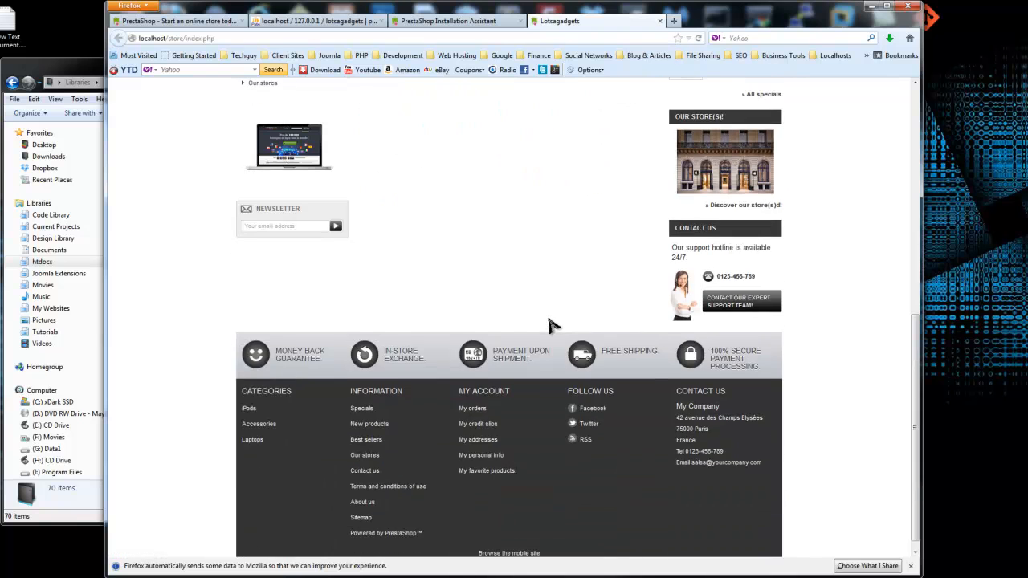
{"action": "scroll", "coordinate": [549, 323], "scroll_direction": "up", "scroll_amount": 10}
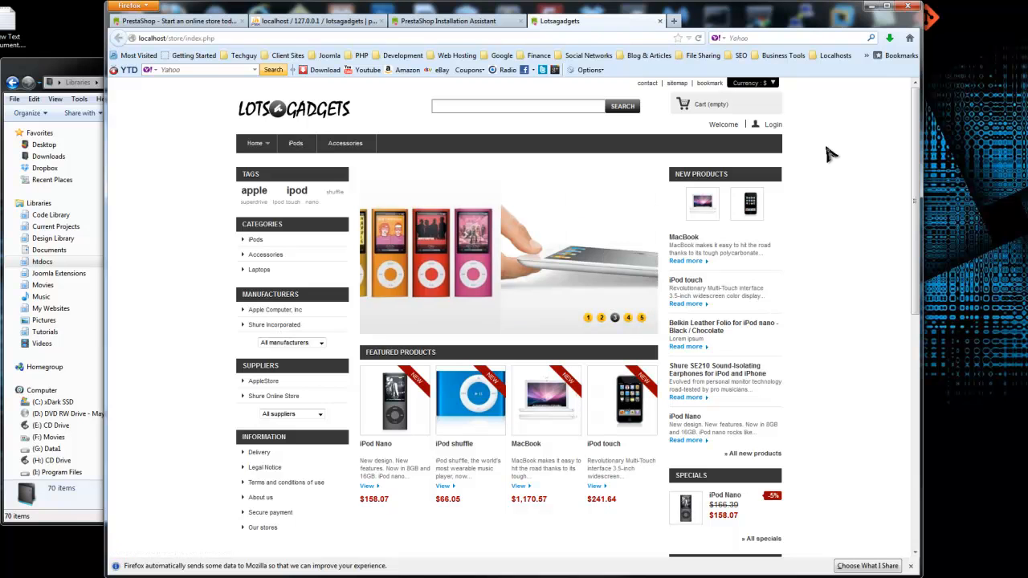
{"action": "scroll", "coordinate": [393, 281], "scroll_direction": "down", "scroll_amount": 3}
{"action": "scroll", "coordinate": [402, 277], "scroll_direction": "down", "scroll_amount": 5}
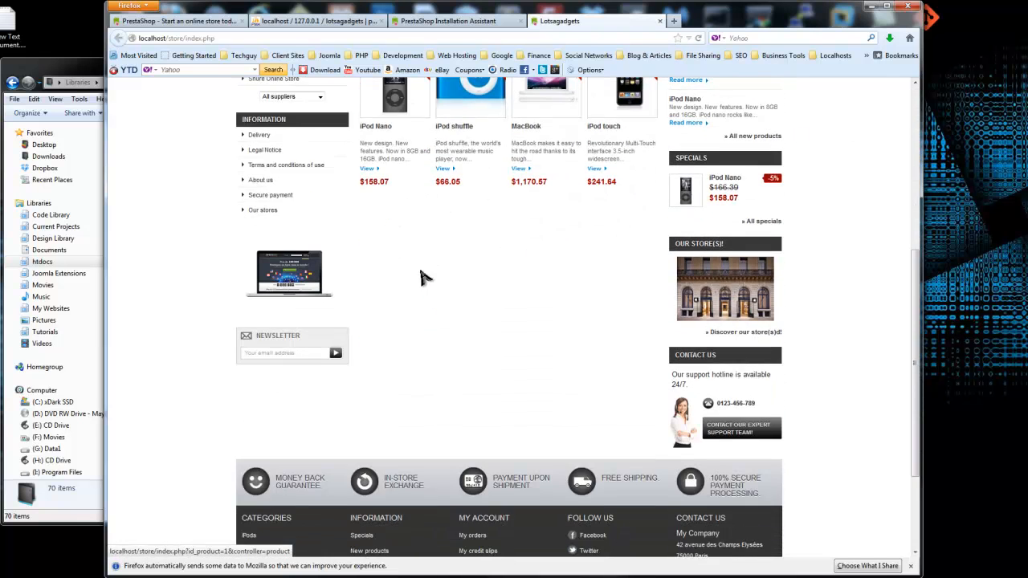
{"action": "scroll", "coordinate": [447, 286], "scroll_direction": "up", "scroll_amount": 8}
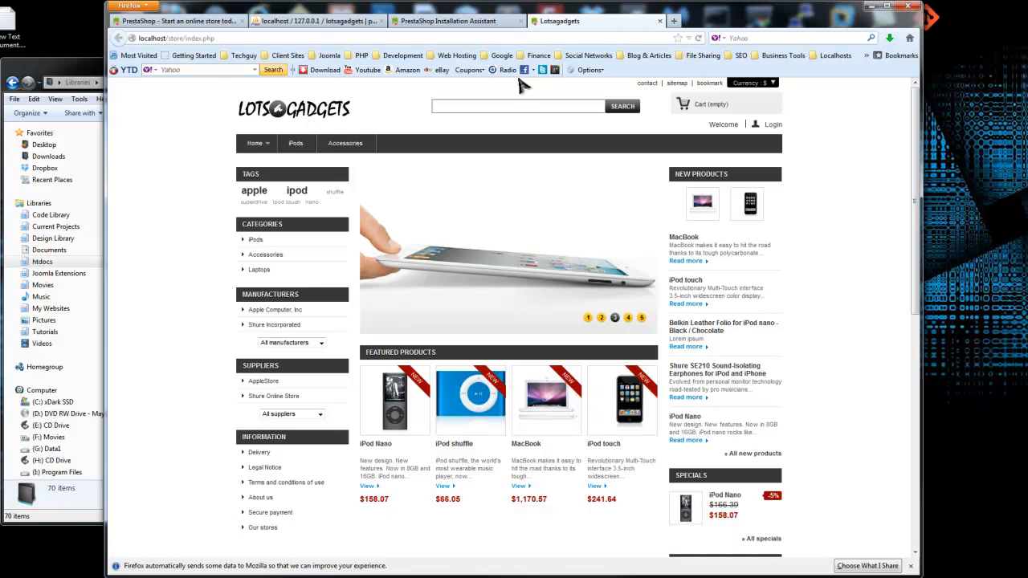
{"action": "left_click", "coordinate": [451, 22]}
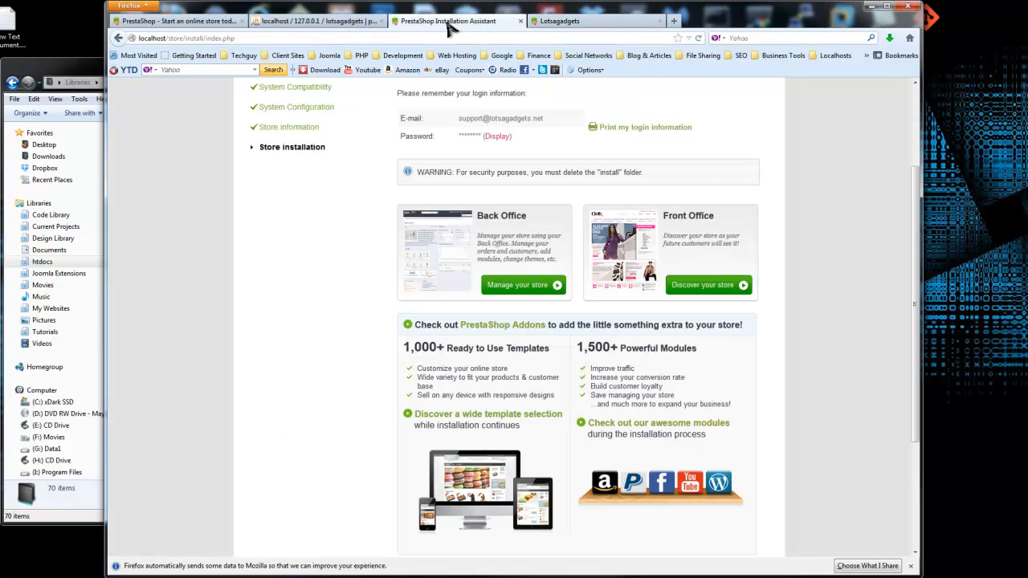
Step: Open the Back Office login in a new tab and trim its URL to localhost/store/admin
{"action": "left_click", "coordinate": [519, 287]}
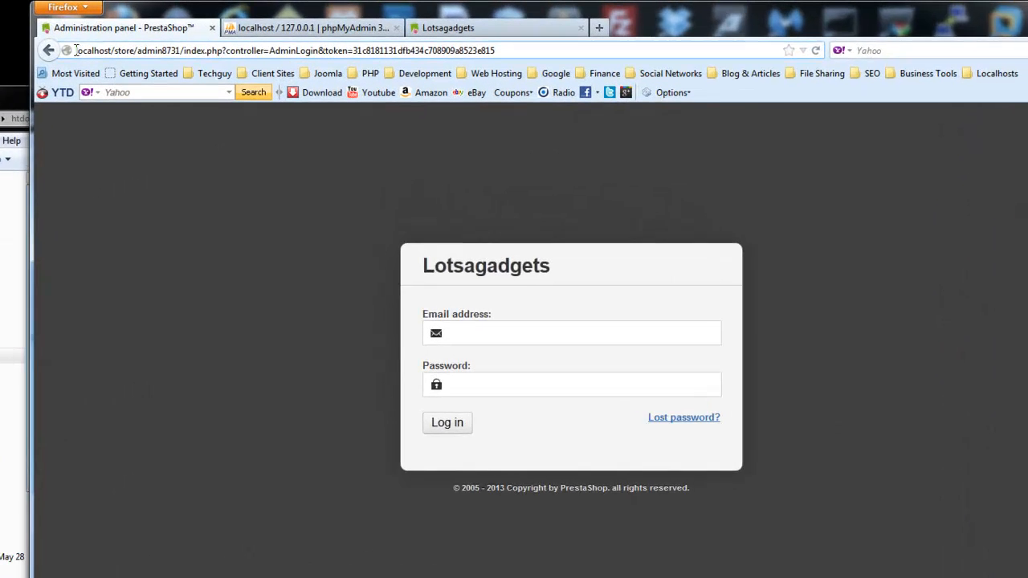
{"action": "left_click_drag", "start_coordinate": [54, 54], "coordinate": [167, 58]}
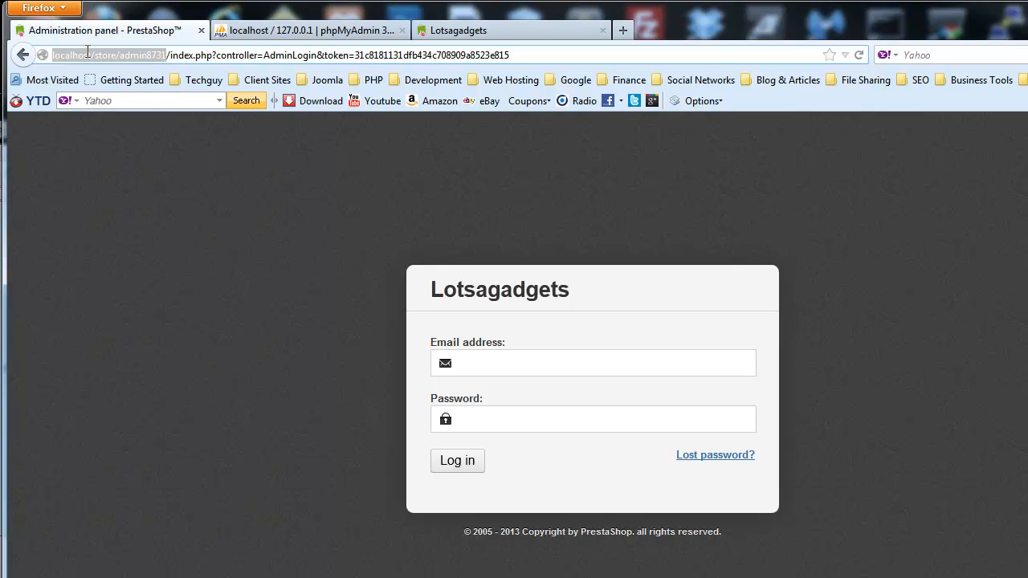
{"action": "left_click", "coordinate": [166, 54]}
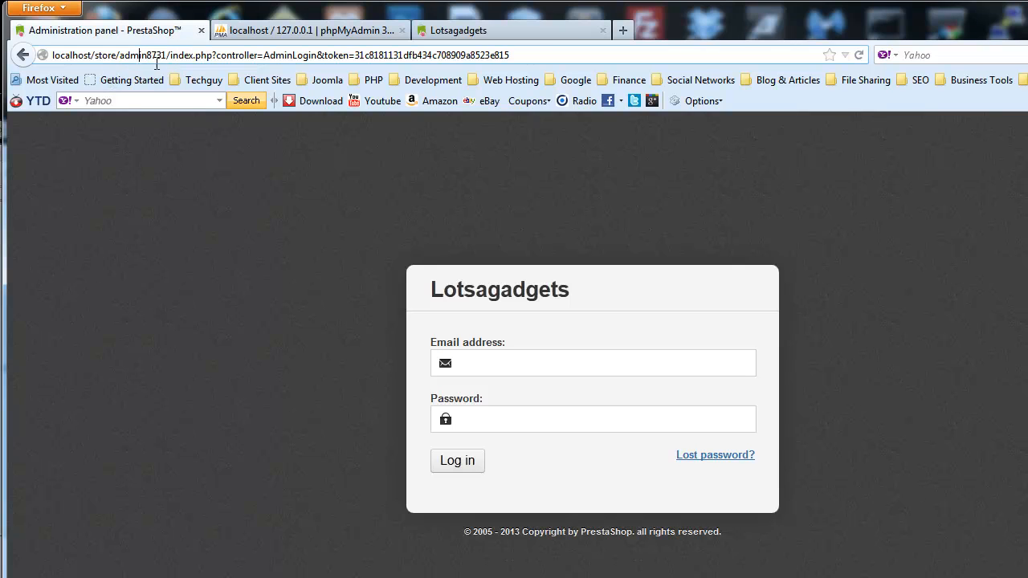
{"action": "left_click_drag", "start_coordinate": [166, 55], "coordinate": [146, 55]}
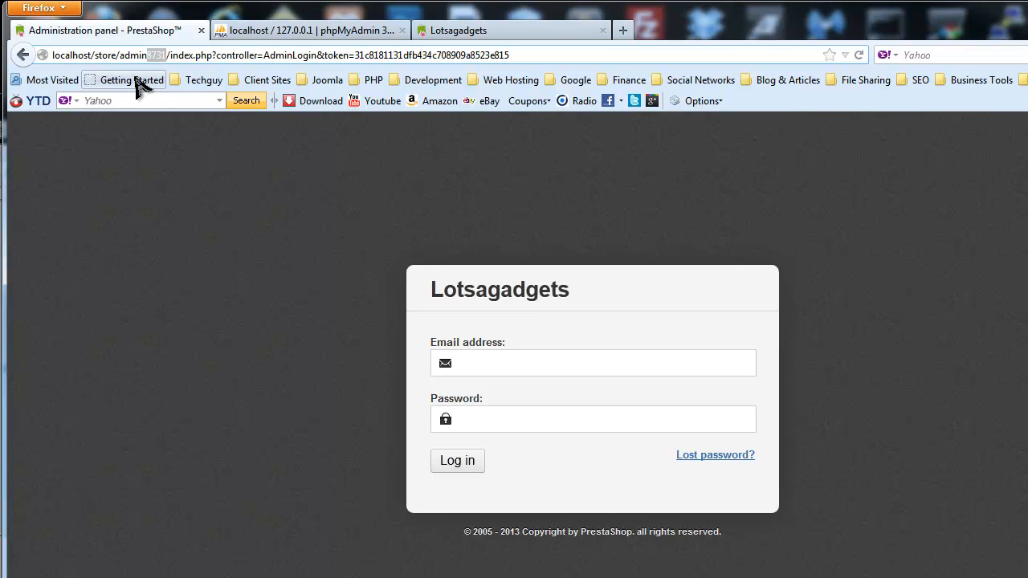
{"action": "left_click_drag", "start_coordinate": [509, 55], "coordinate": [148, 58]}
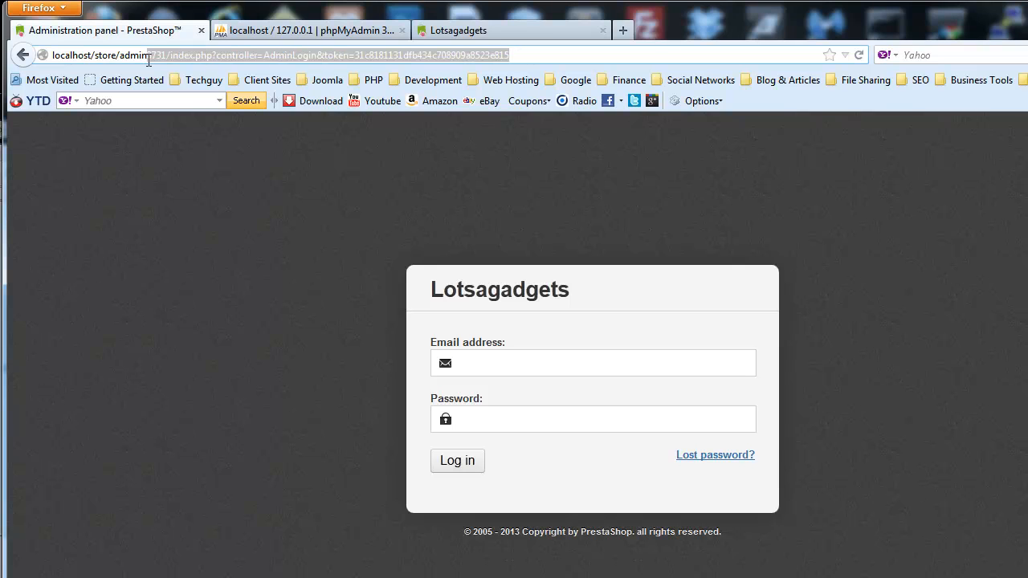
{"action": "key", "text": "BackSpace"}
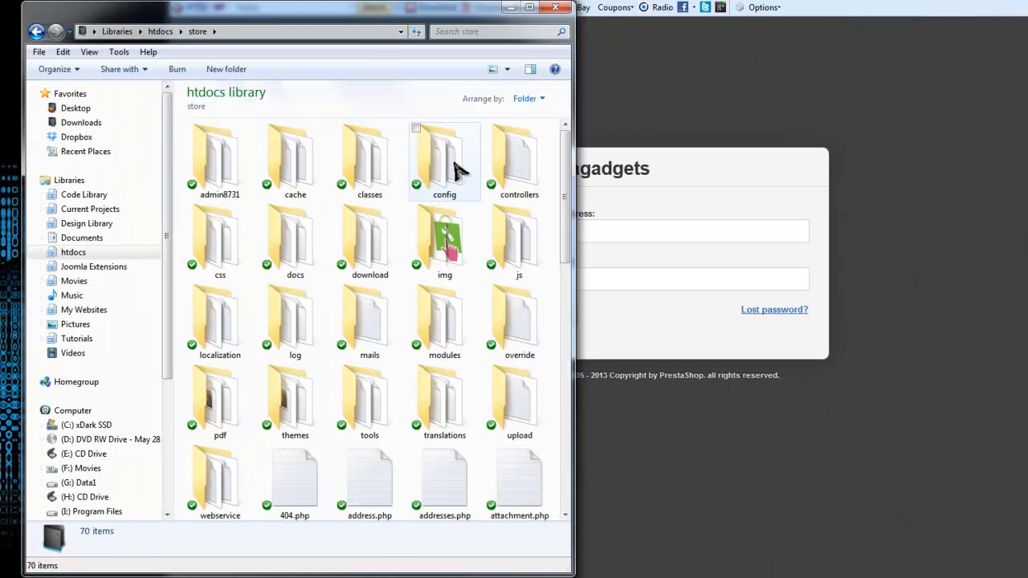
Step: Rename the store's admin8731 folder to staff in Windows Explorer
{"action": "left_click", "coordinate": [425, 195]}
{"action": "left_click", "coordinate": [229, 195]}
{"action": "left_click", "coordinate": [225, 198]}
{"action": "left_click", "coordinate": [246, 195]}
{"action": "left_click_drag", "start_coordinate": [247, 194], "coordinate": [198, 194]}
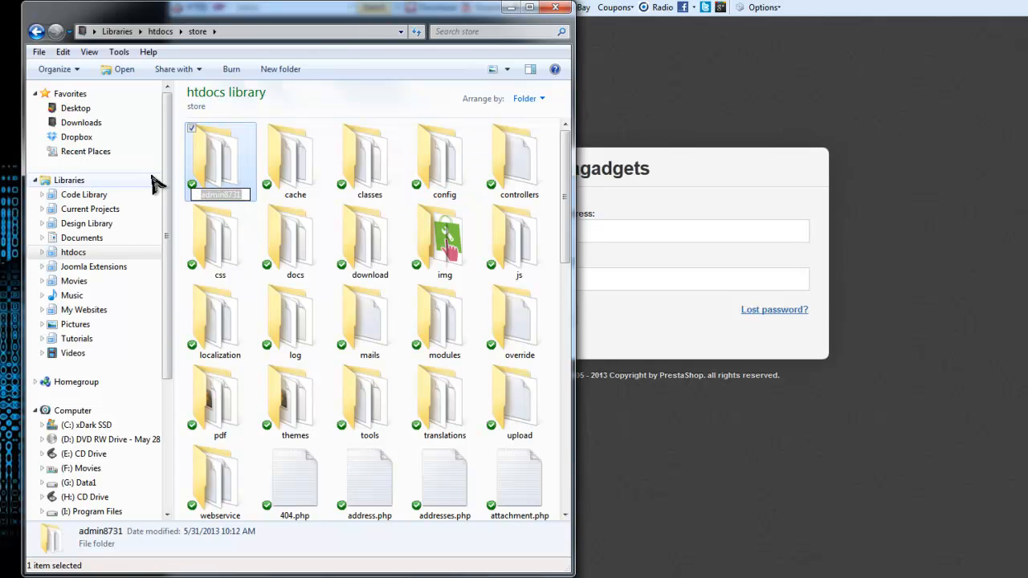
{"action": "type", "text": "staff"}
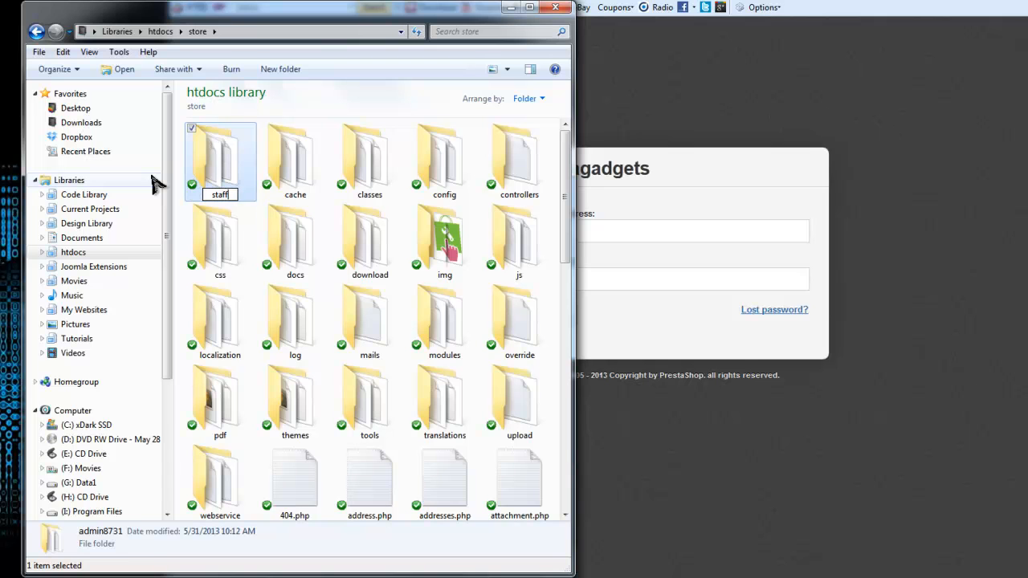
{"action": "left_click", "coordinate": [267, 169]}
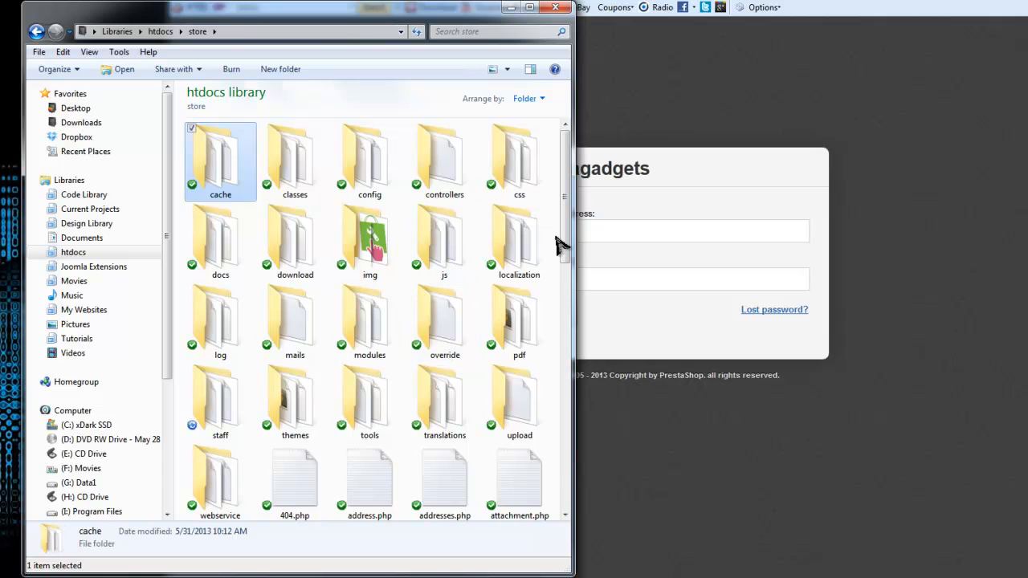
Step: Change the browser address to localhost/store/staff and load the login page
{"action": "scroll", "coordinate": [565, 273], "scroll_direction": "down", "scroll_amount": 3}
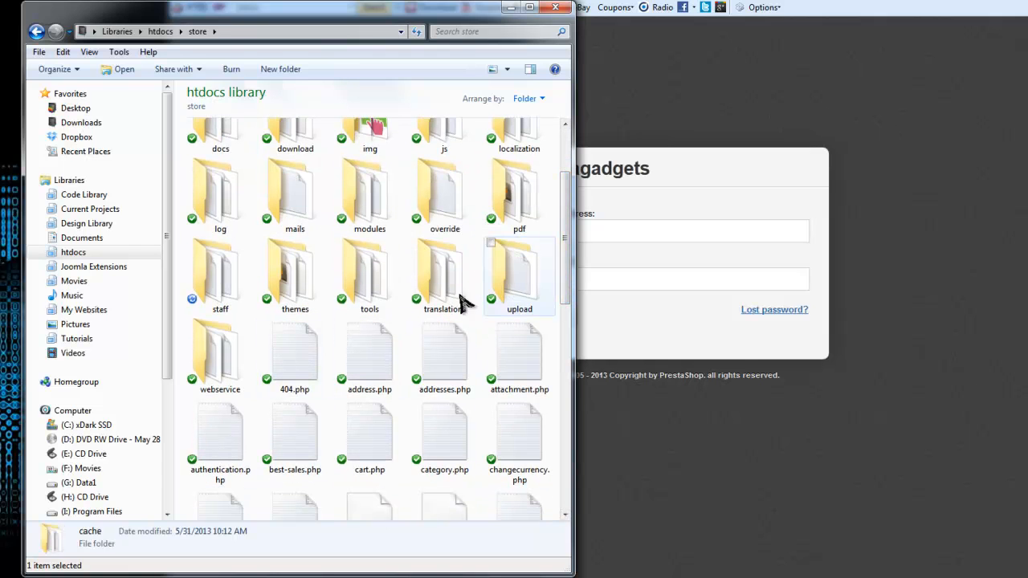
{"action": "scroll", "coordinate": [565, 273], "scroll_direction": "up", "scroll_amount": 1}
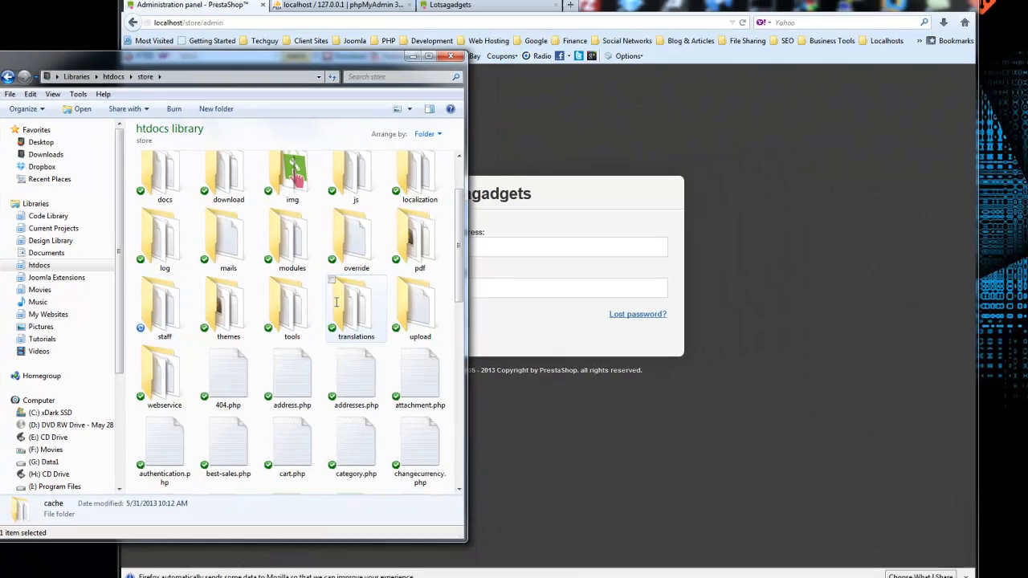
{"action": "left_click", "coordinate": [615, 104]}
{"action": "left_click_drag", "start_coordinate": [208, 39], "coordinate": [200, 38]}
{"action": "key", "text": "BackSpace"}
{"action": "key", "text": "BackSpace"}
{"action": "key", "text": "BackSpace"}
{"action": "key", "text": "BackSpace"}
{"action": "type", "text": "st"}
{"action": "key", "text": "Return"}
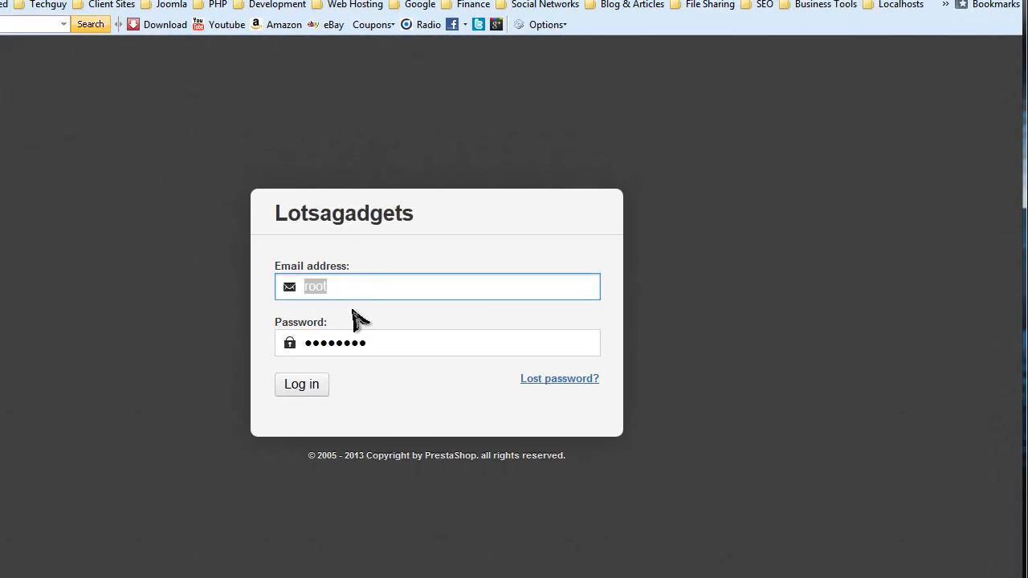
Step: Log into the Lotsagadgets Back Office with the admin email and password, dismissing Firefox's save-password prompt
{"action": "left_click", "coordinate": [444, 258]}
{"action": "key", "text": "ctrl+a"}
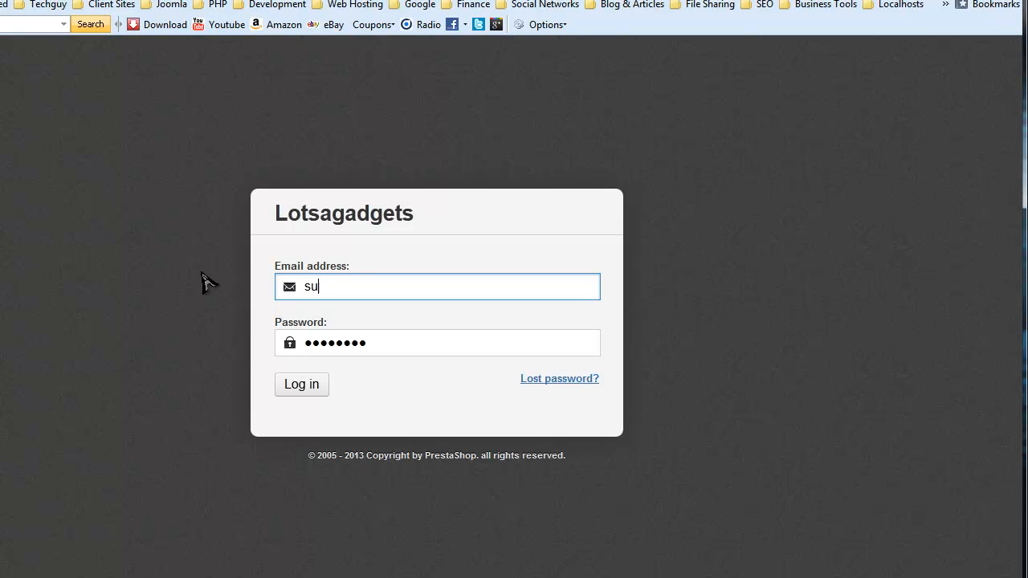
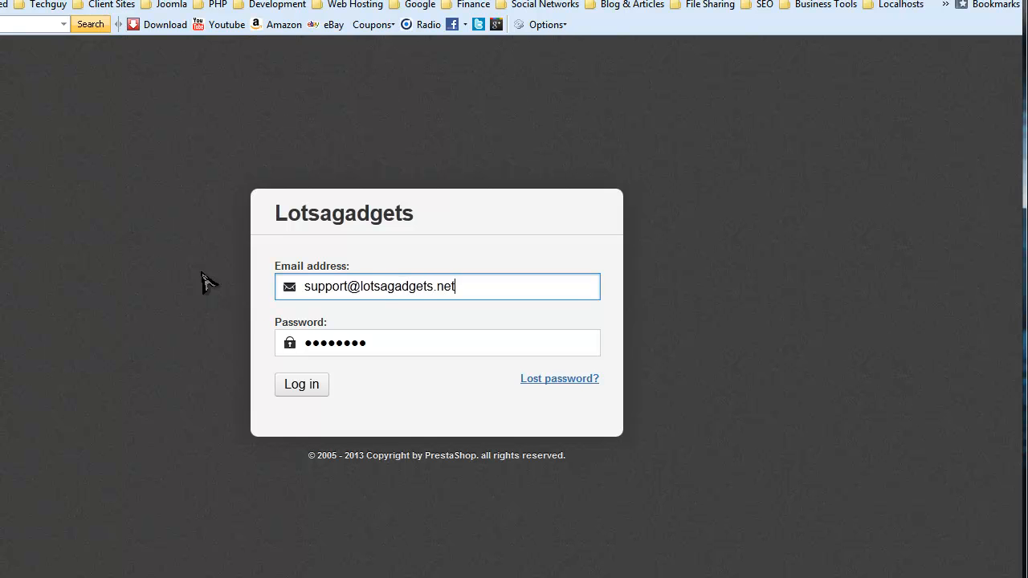
{"action": "key", "text": "Tab"}
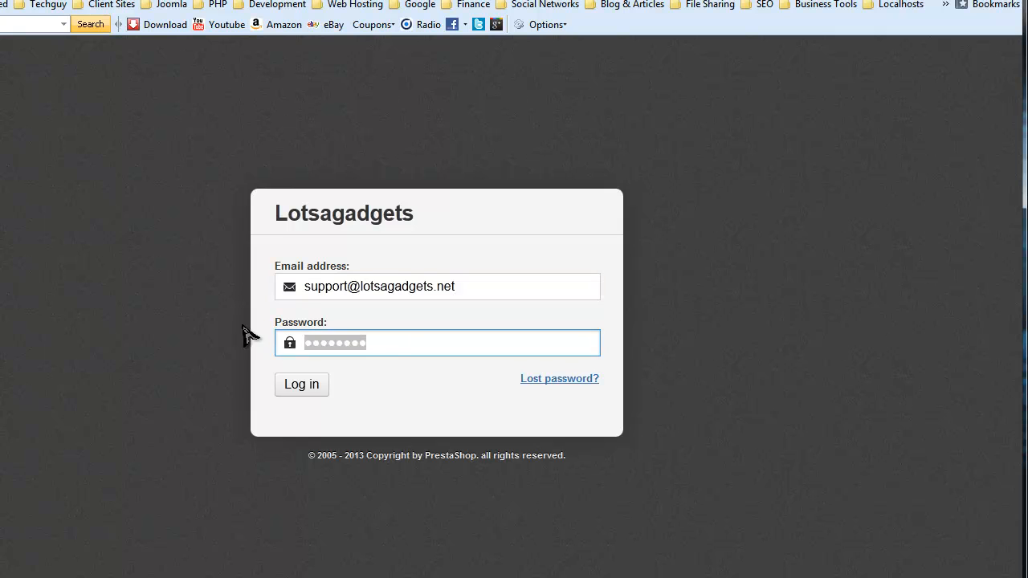
{"action": "type", "text": "•••"}
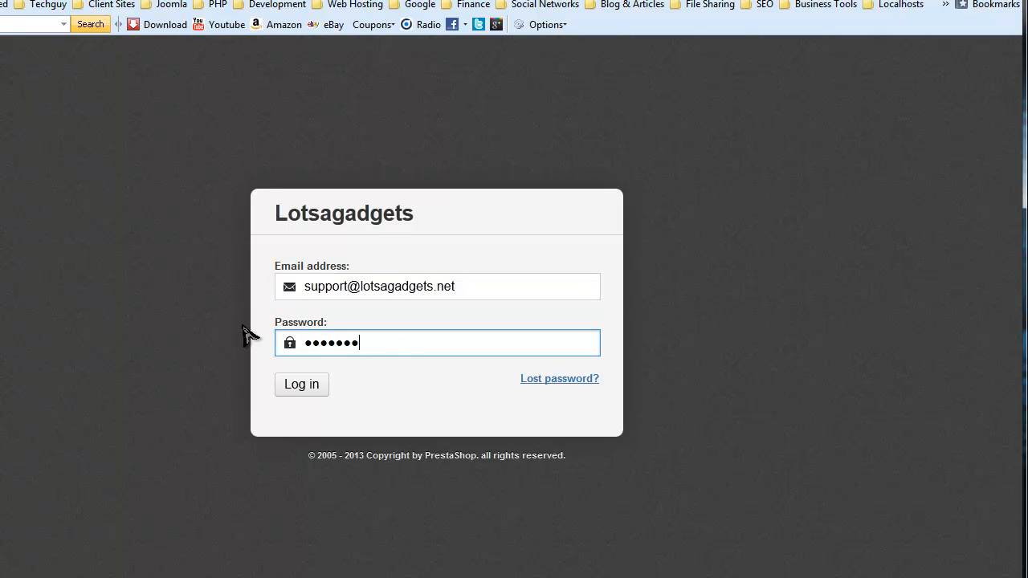
{"action": "left_click", "coordinate": [302, 384]}
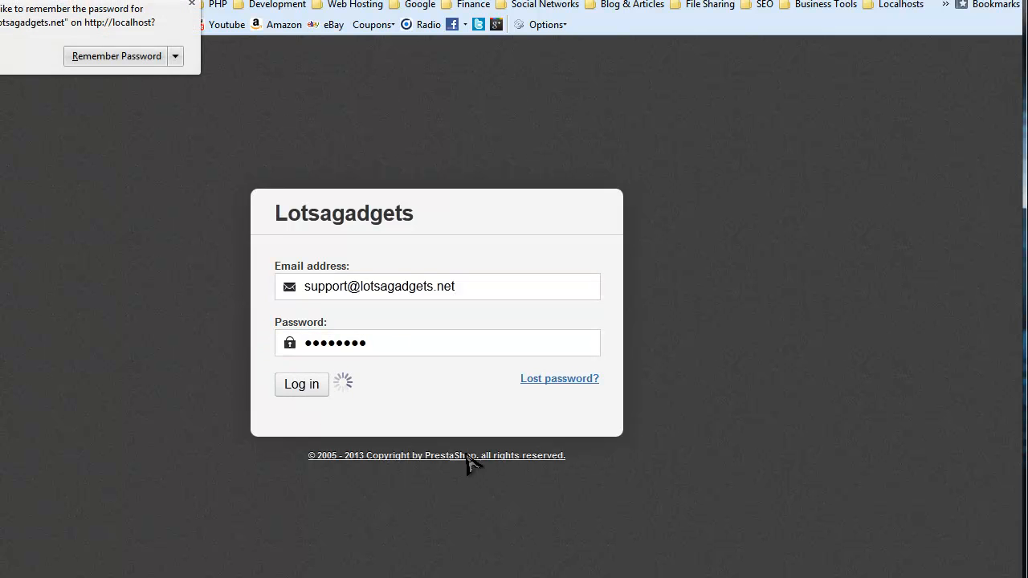
{"action": "left_click", "coordinate": [109, 55]}
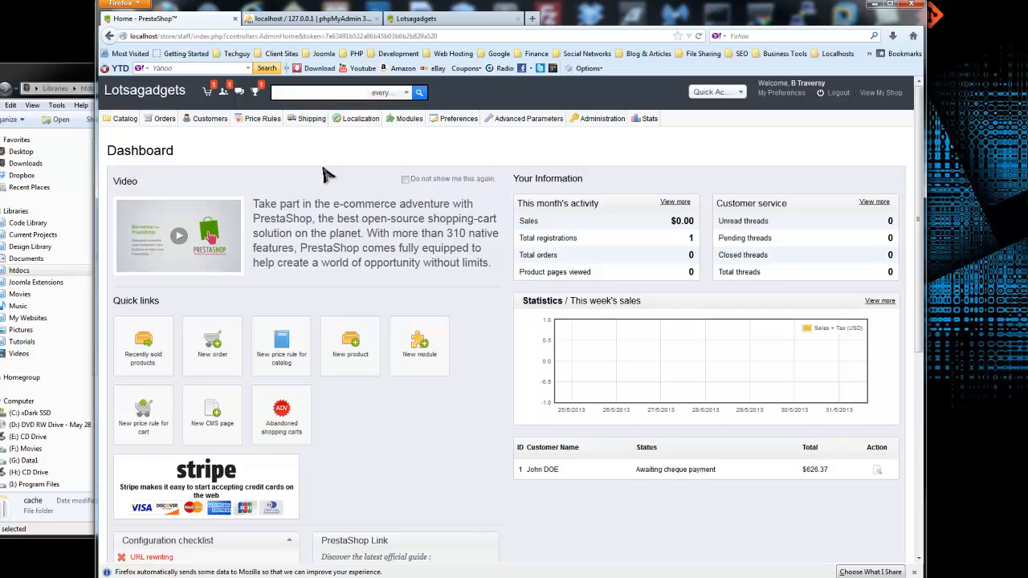
{"action": "scroll", "coordinate": [337, 172], "scroll_direction": "down", "scroll_amount": 5}
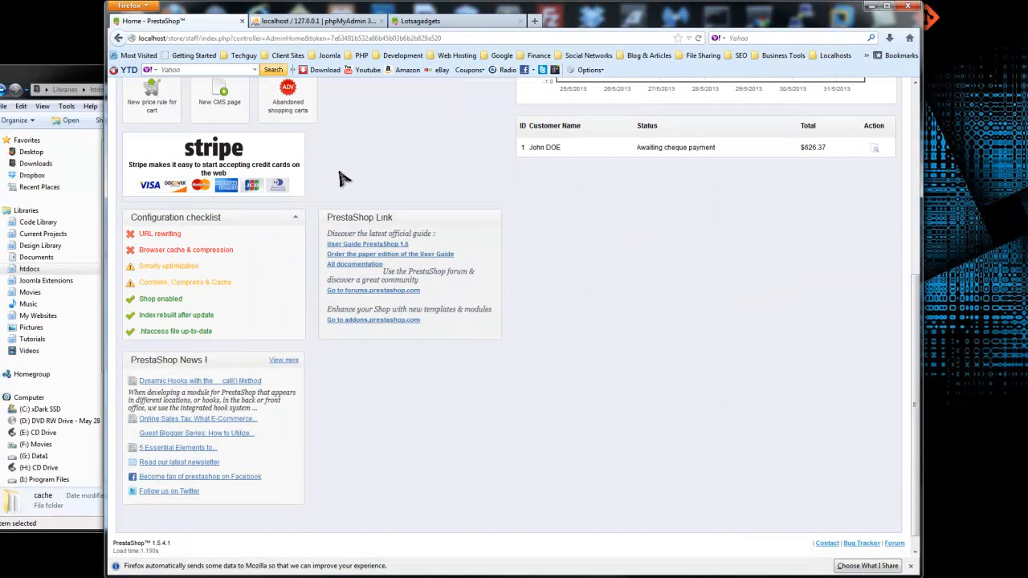
{"action": "scroll", "coordinate": [337, 173], "scroll_direction": "up", "scroll_amount": 5}
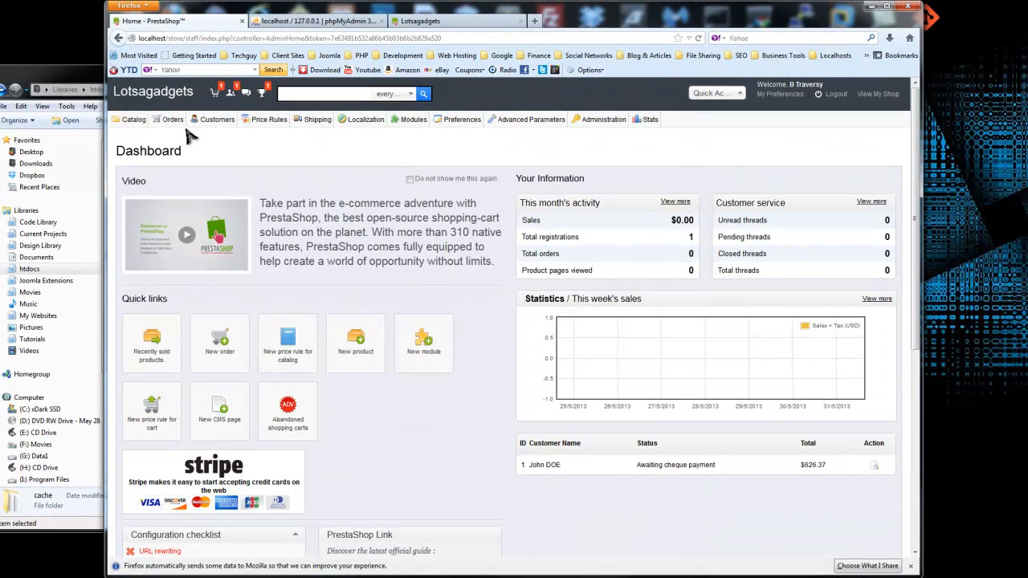
{"action": "mouse_move", "coordinate": [166, 126]}
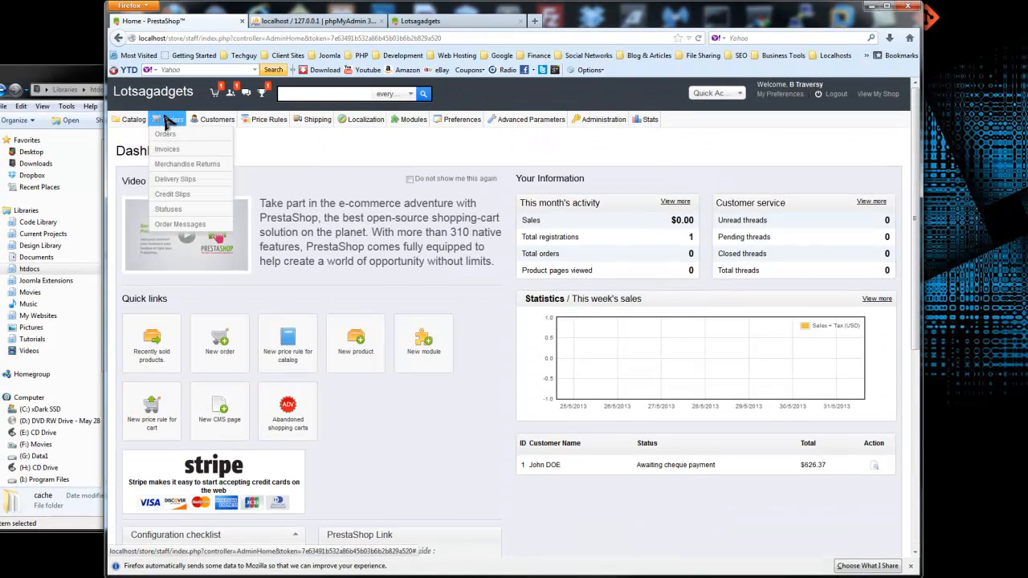
{"action": "mouse_move", "coordinate": [130, 123]}
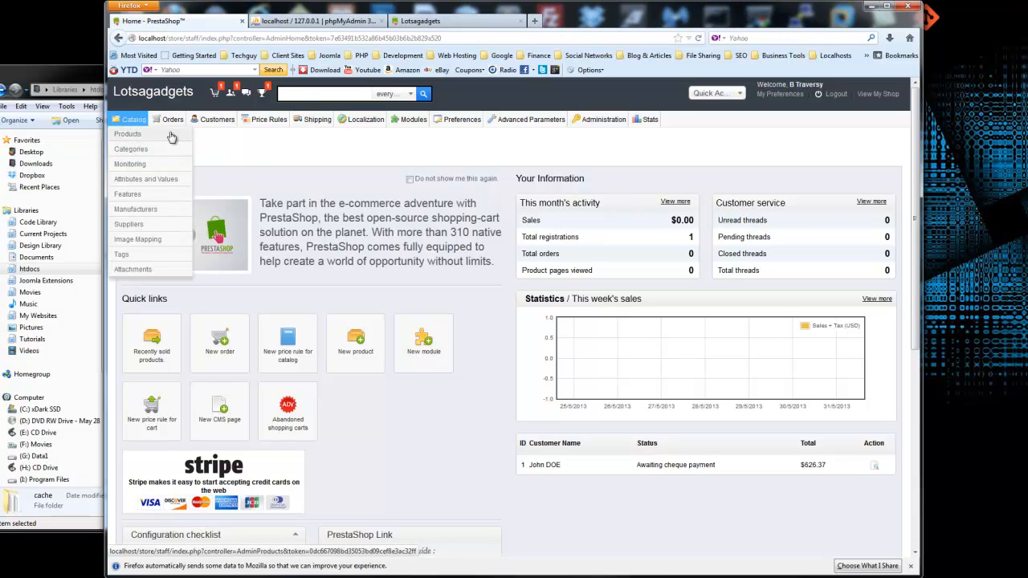
{"action": "mouse_move", "coordinate": [215, 125]}
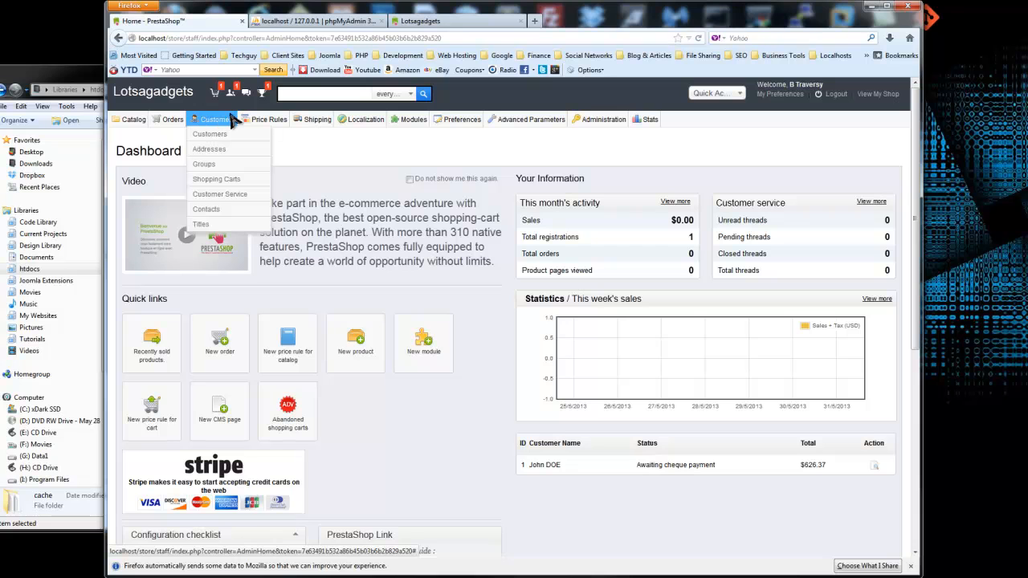